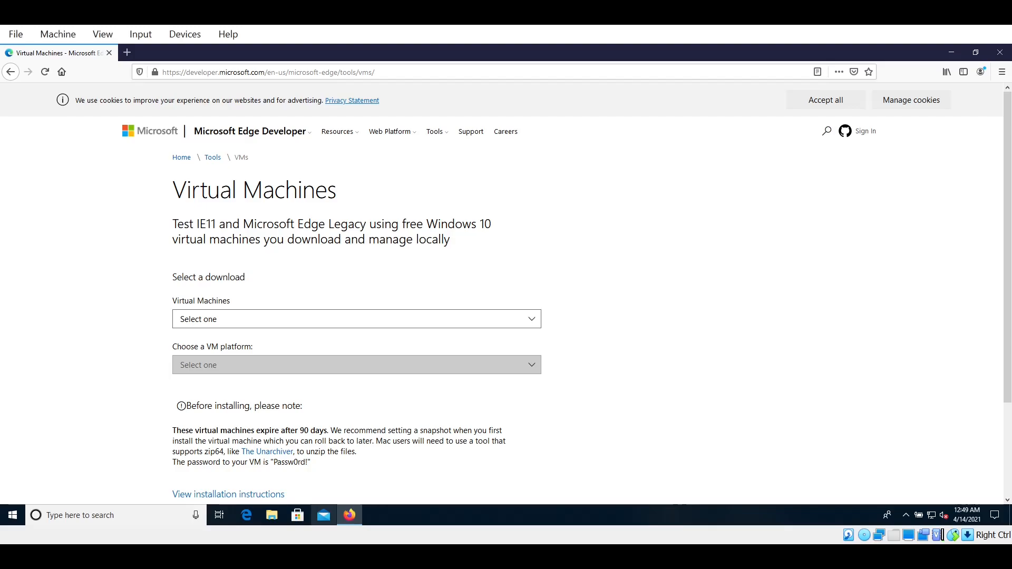
{"action": "left_click", "coordinate": [946, 54]}
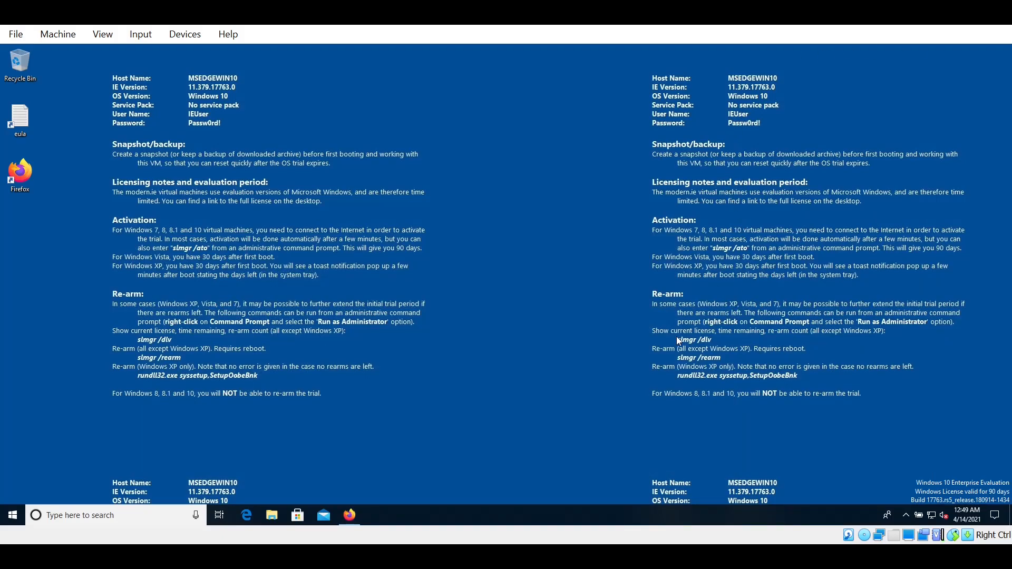
{"action": "left_click", "coordinate": [346, 519]}
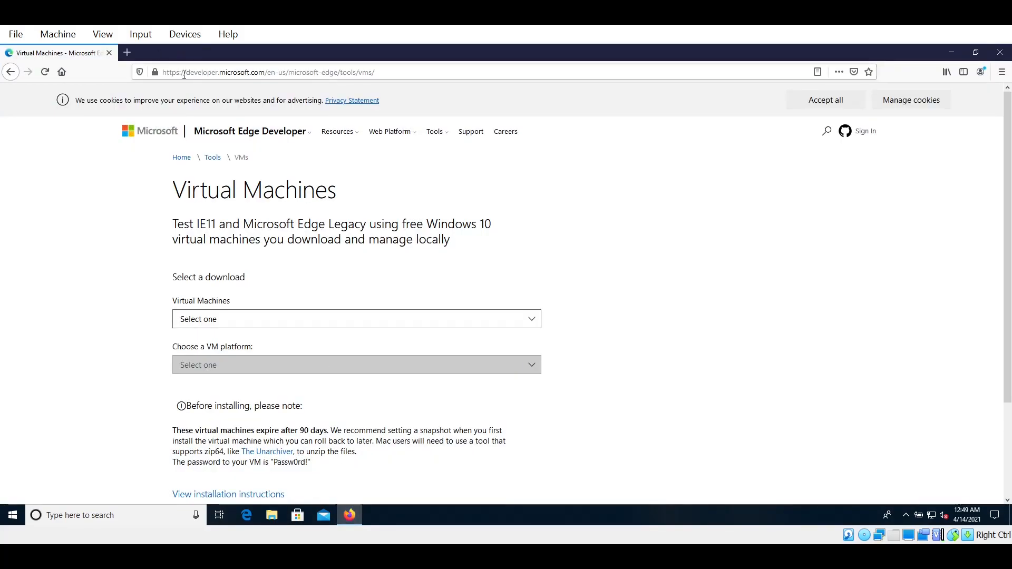
{"action": "left_click_drag", "start_coordinate": [169, 75], "coordinate": [401, 85]}
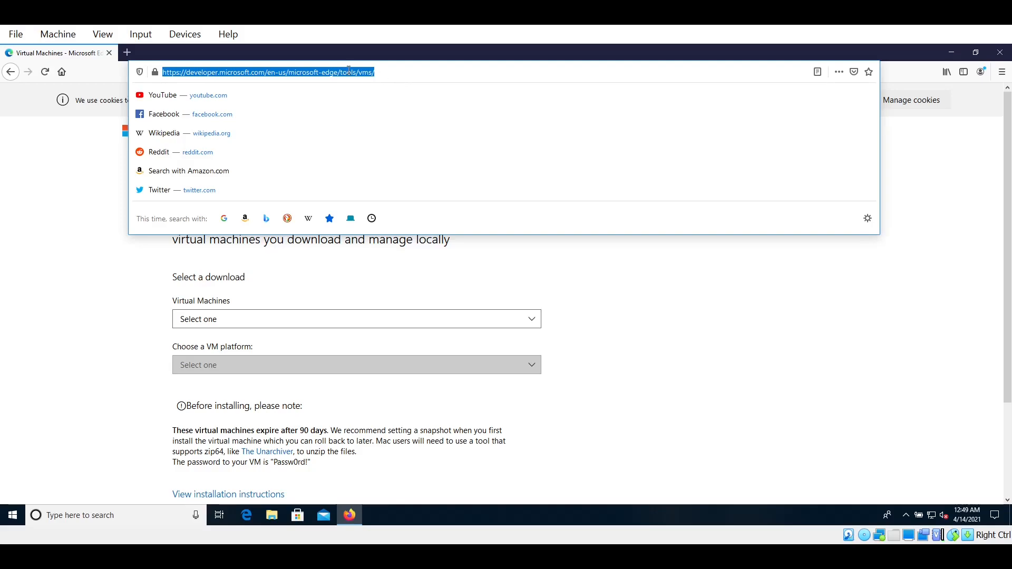
{"action": "left_click", "coordinate": [3, 363]}
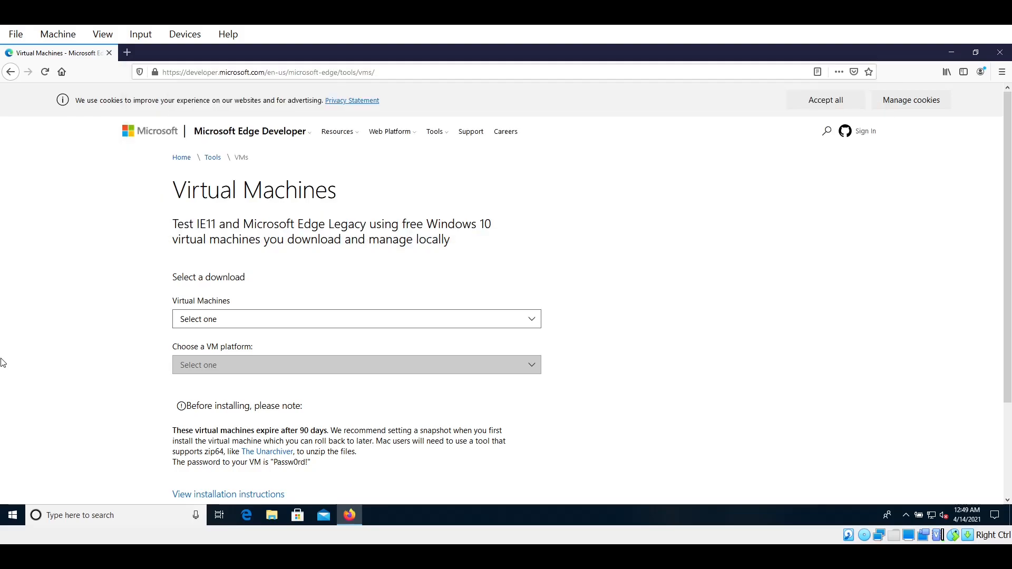
Step: Choose the MSEdge on Win10 (x64) Stable 1809 virtual machine for the VirtualBox platform and request its zip download
{"action": "left_click", "coordinate": [289, 320]}
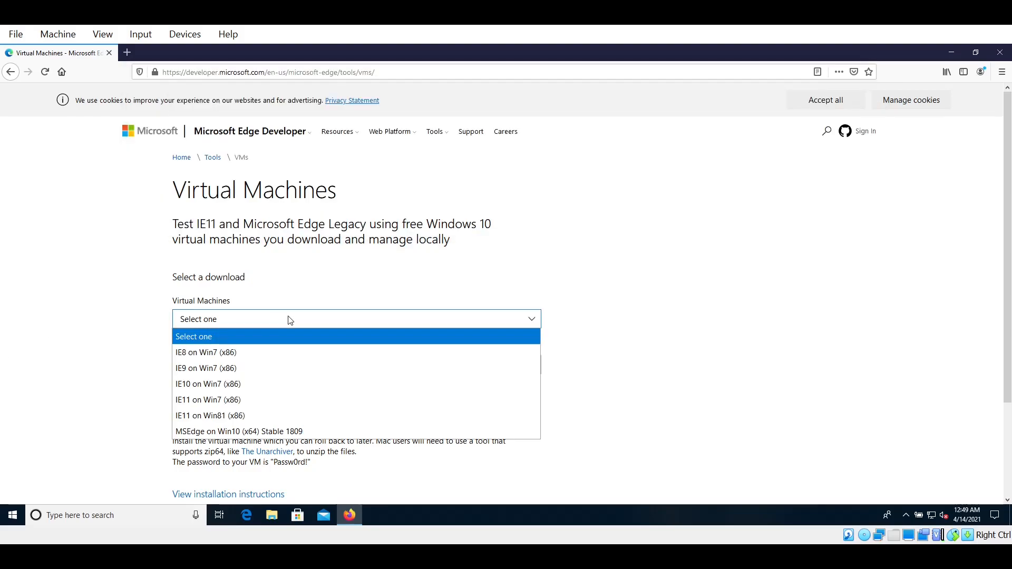
{"action": "left_click", "coordinate": [254, 428]}
{"action": "left_click", "coordinate": [304, 364]}
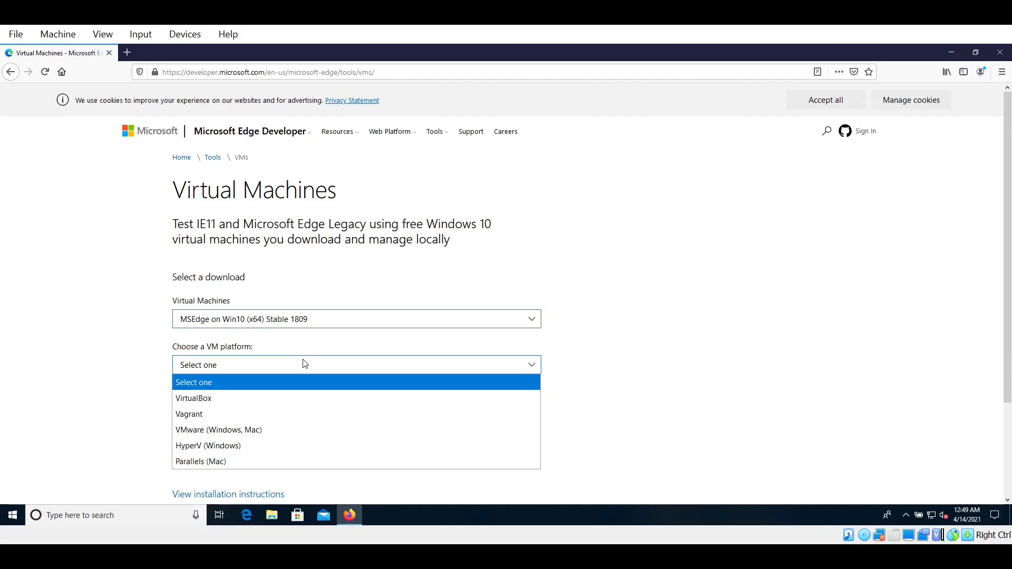
{"action": "left_click", "coordinate": [283, 409]}
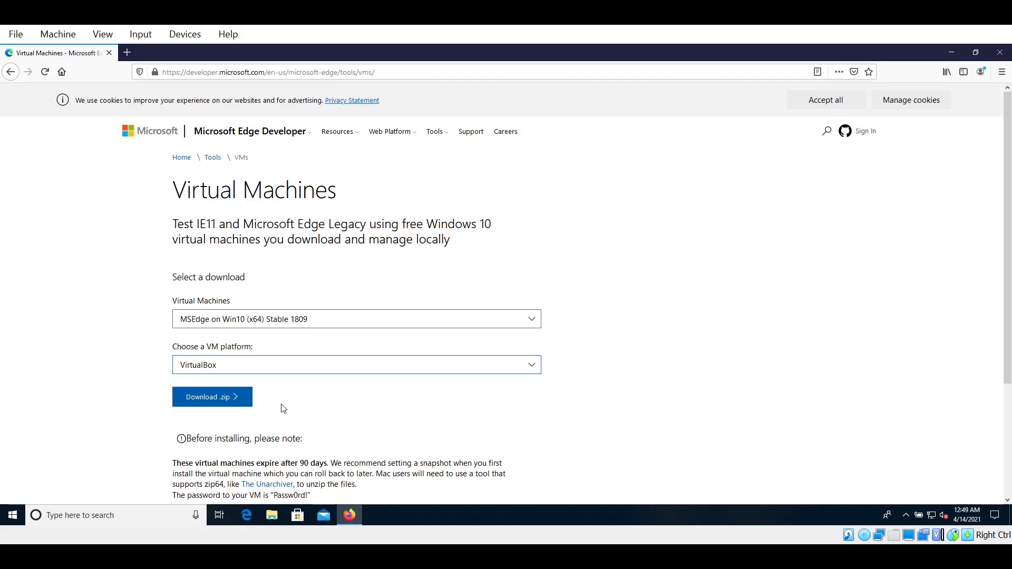
{"action": "left_click", "coordinate": [211, 399]}
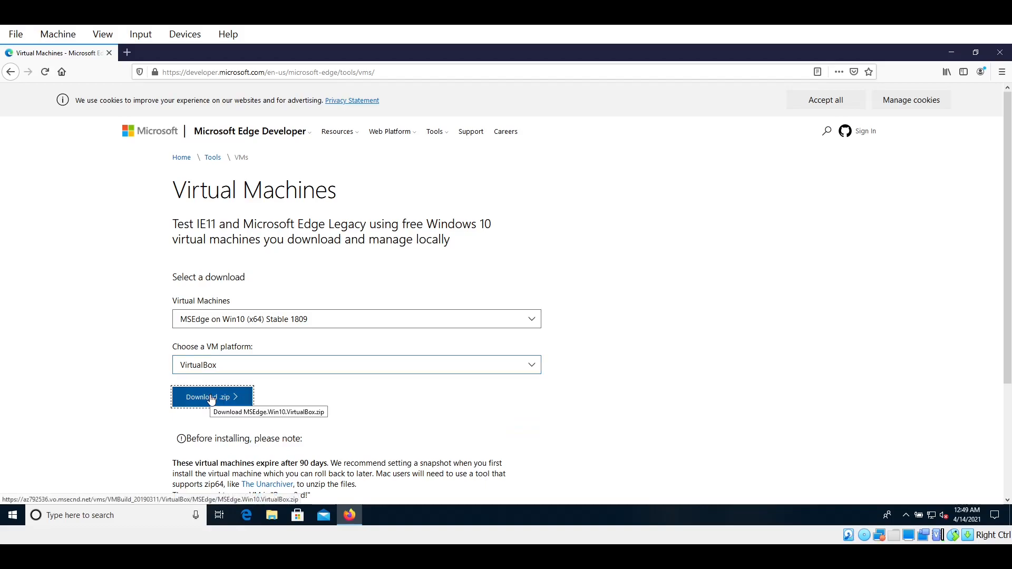
{"action": "left_click", "coordinate": [605, 339]}
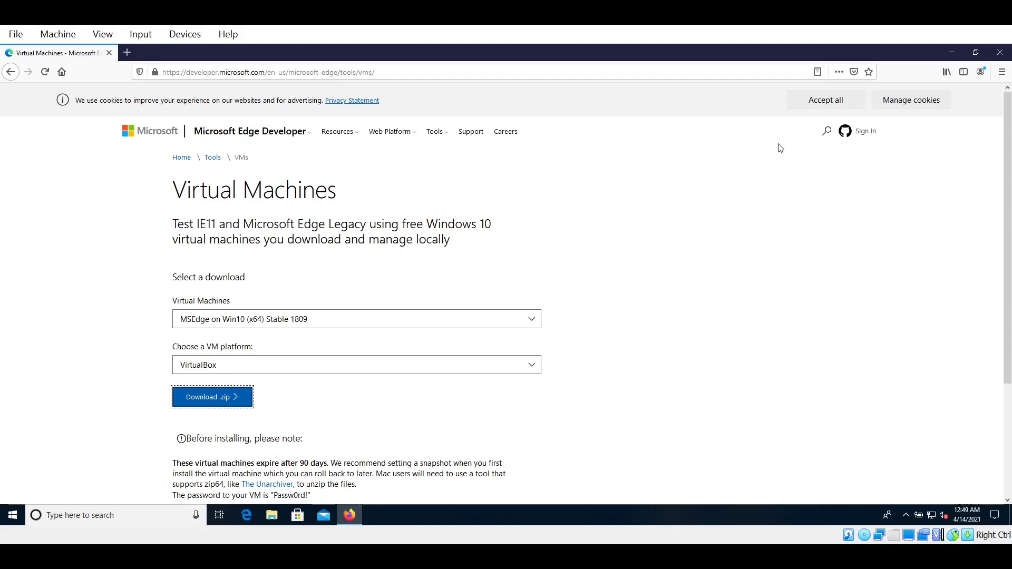
{"action": "scroll", "coordinate": [779, 148], "scroll_direction": "down", "scroll_amount": 3}
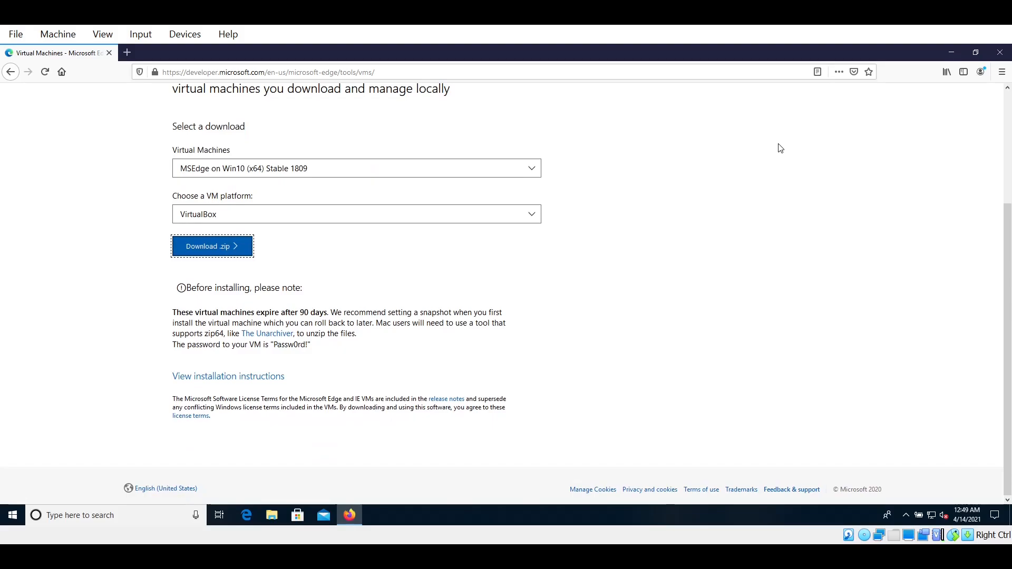
{"action": "scroll", "coordinate": [780, 148], "scroll_direction": "up", "scroll_amount": 3}
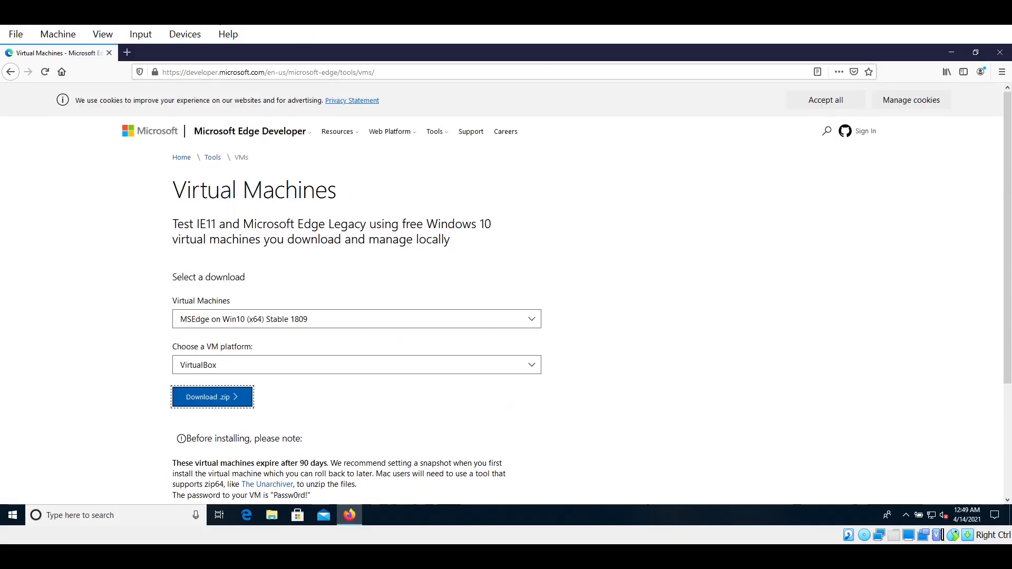
Step: Search Google for "visual studio" in a new browser tab and open the official Visual Studio website
{"action": "left_click", "coordinate": [128, 54]}
{"action": "type", "text": "google.com/"}
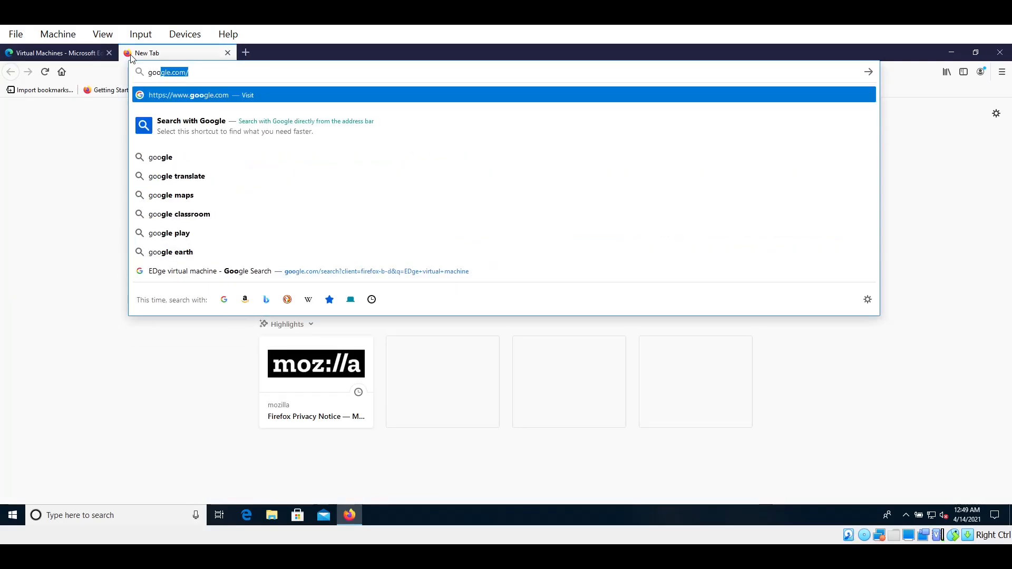
{"action": "key", "text": "Return"}
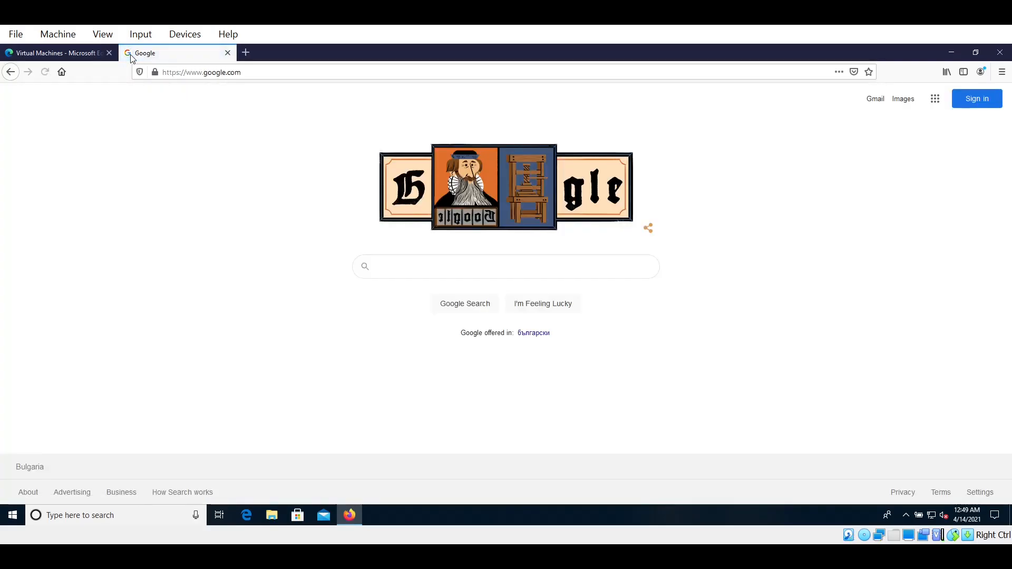
{"action": "type", "text": "visual studio"}
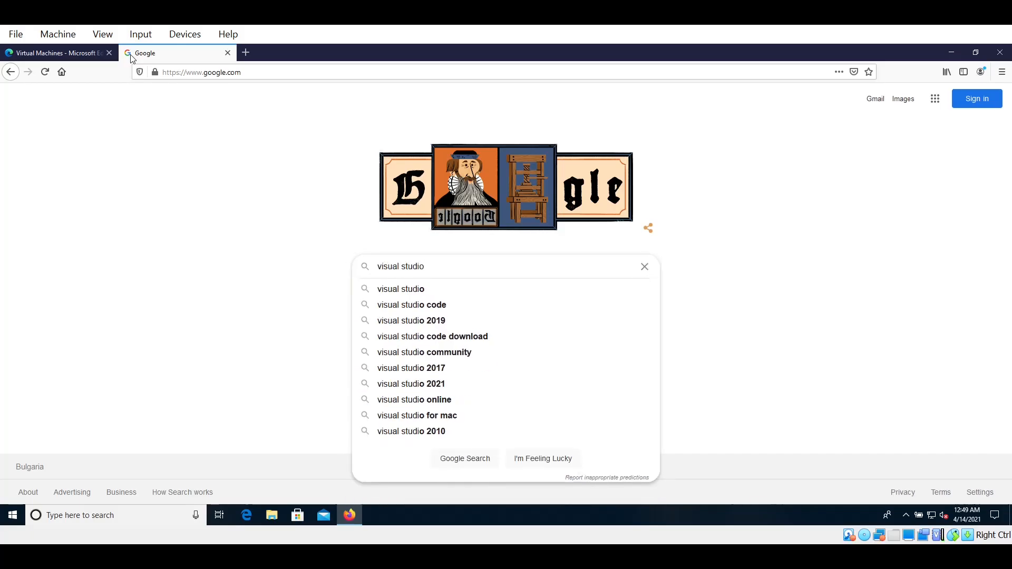
{"action": "key", "text": "Return"}
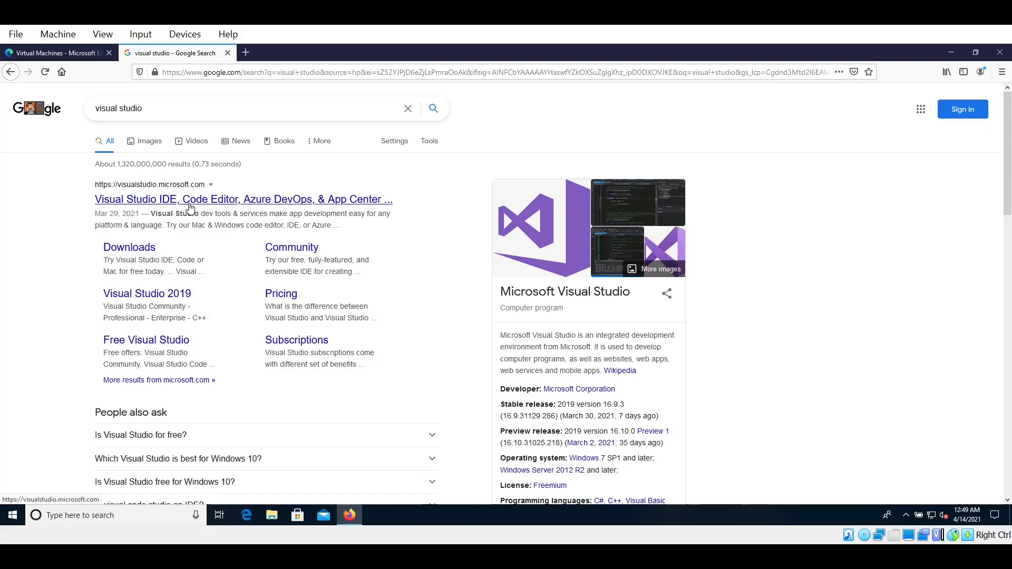
{"action": "left_click", "coordinate": [190, 200]}
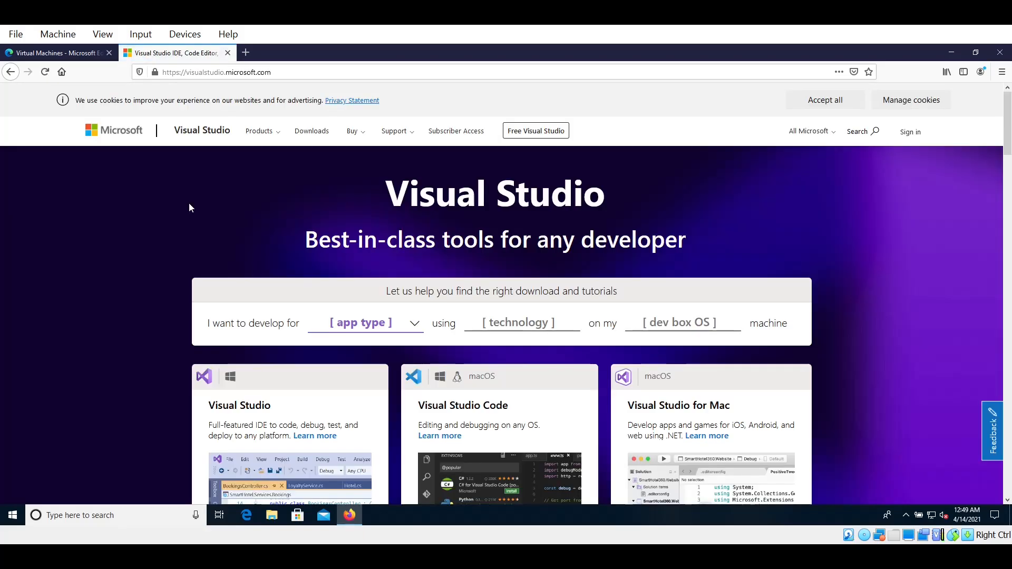
Step: Download the Community 2019 edition of Visual Studio for Windows and save the installer file
{"action": "scroll", "coordinate": [190, 204], "scroll_direction": "down", "scroll_amount": 5}
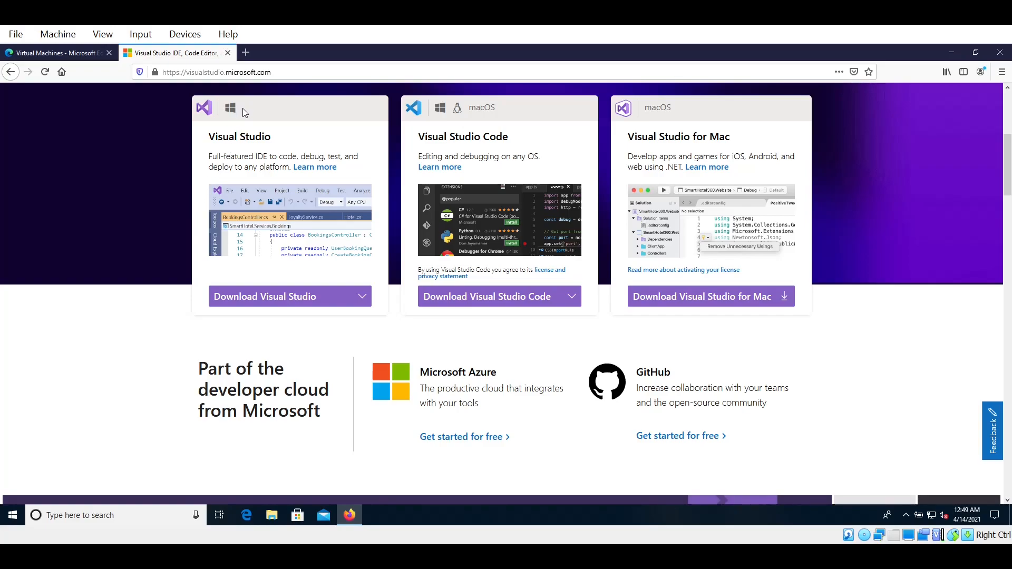
{"action": "left_click", "coordinate": [282, 297]}
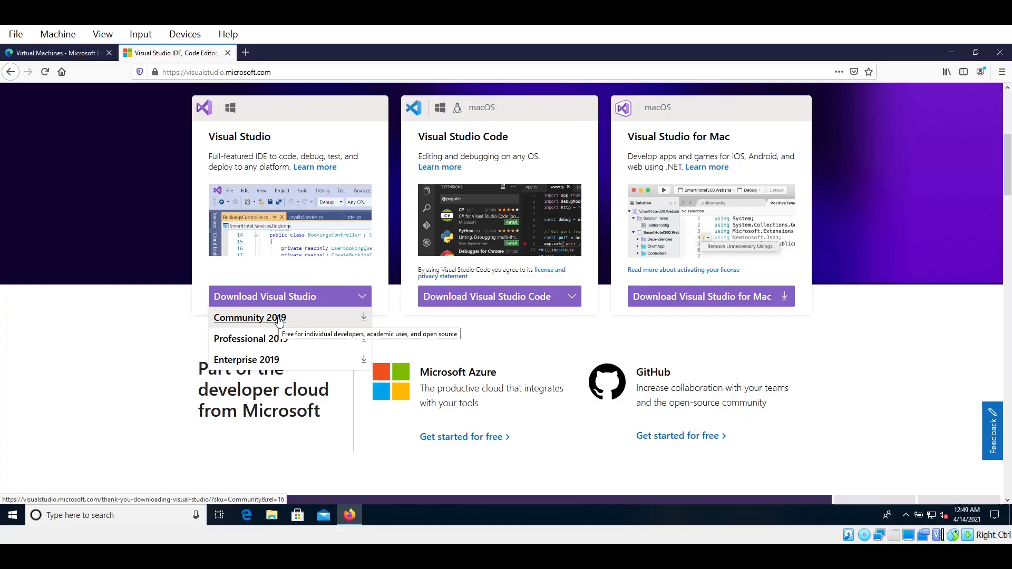
{"action": "left_click", "coordinate": [429, 297]}
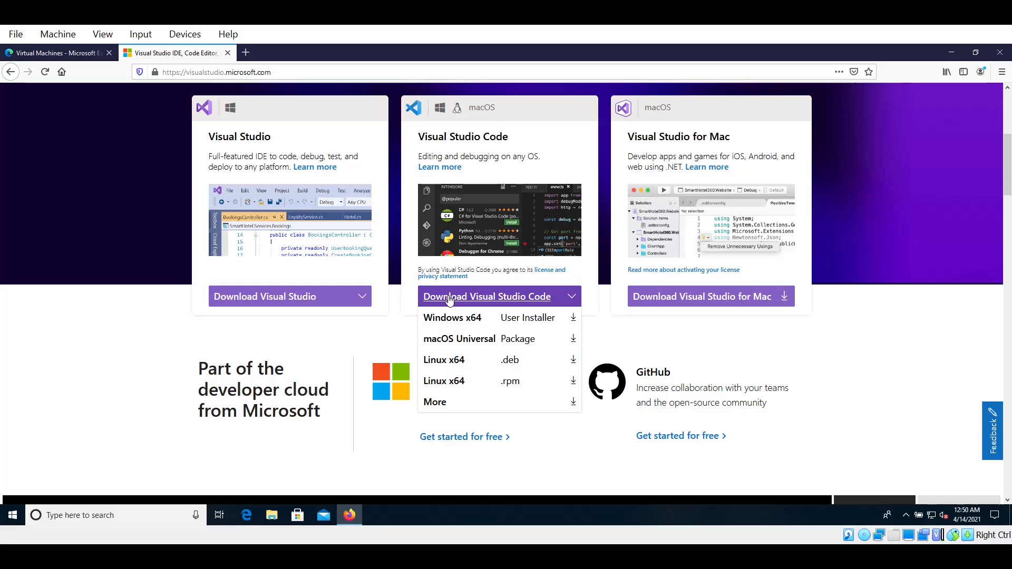
{"action": "left_click", "coordinate": [333, 300]}
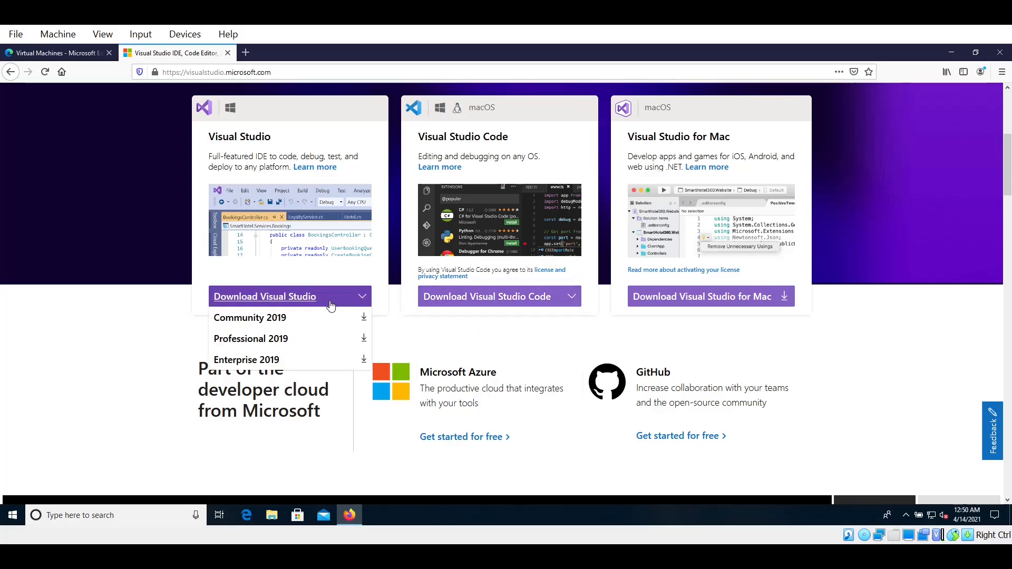
{"action": "left_click", "coordinate": [300, 323]}
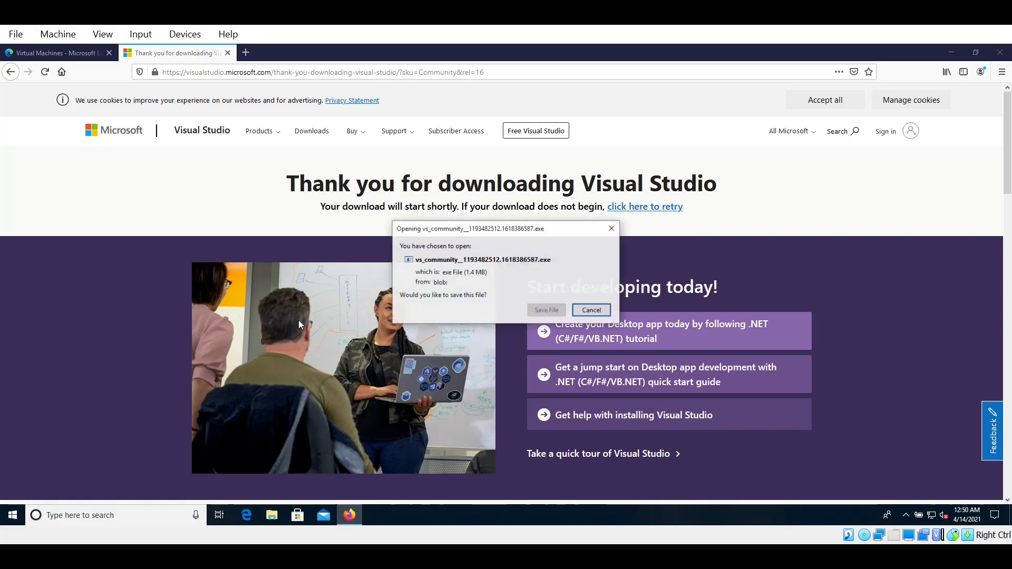
{"action": "left_click", "coordinate": [545, 312]}
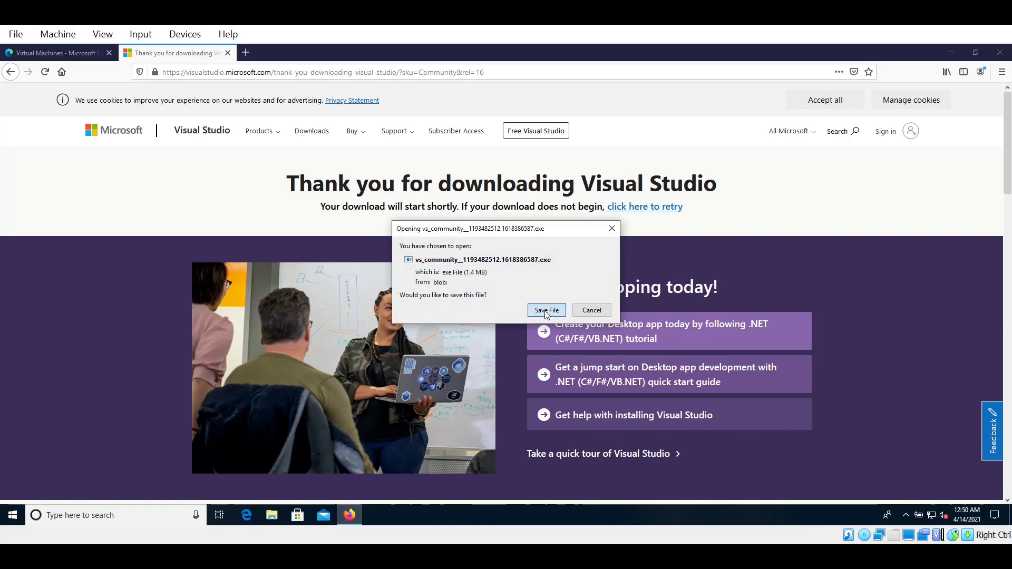
Step: Run the downloaded Visual Studio installer, allow it to make changes to the device, and continue past the license terms
{"action": "left_click", "coordinate": [848, 104]}
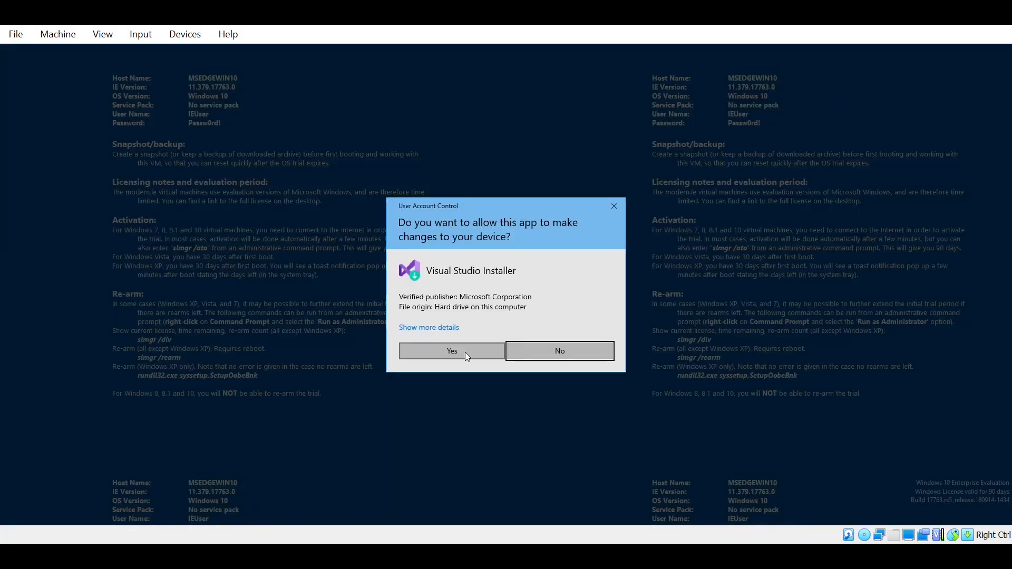
{"action": "left_click", "coordinate": [464, 352]}
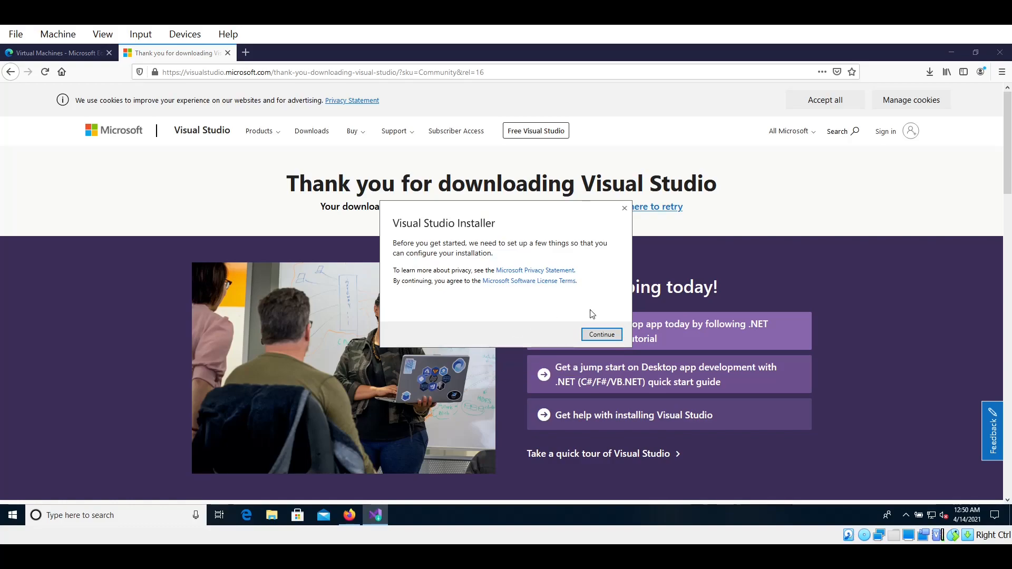
{"action": "left_click", "coordinate": [601, 336]}
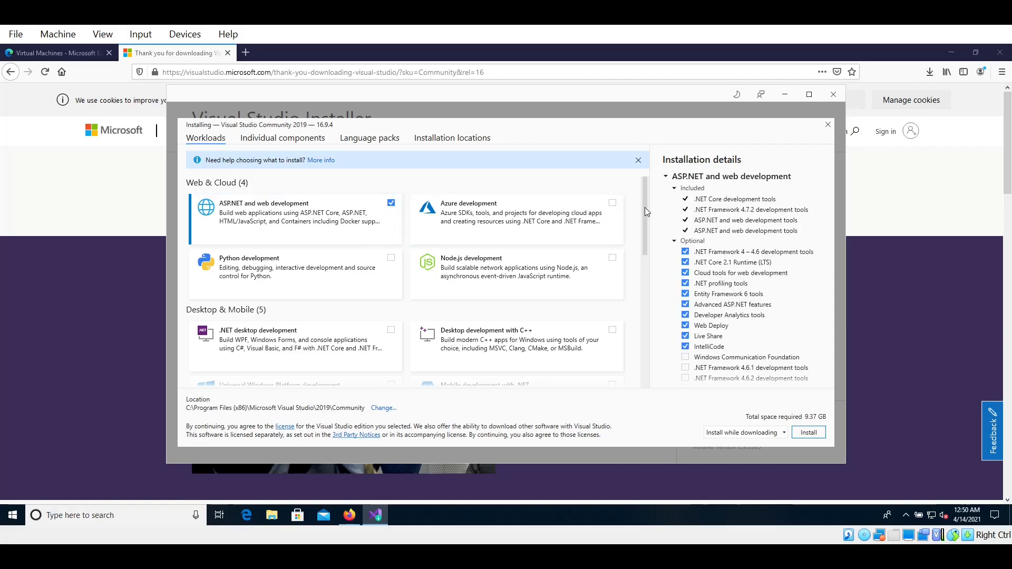
Step: Look through the available workloads and install Visual Studio Community 2019 with the ASP.NET and web development workload
{"action": "left_click_drag", "start_coordinate": [644, 208], "coordinate": [643, 259]}
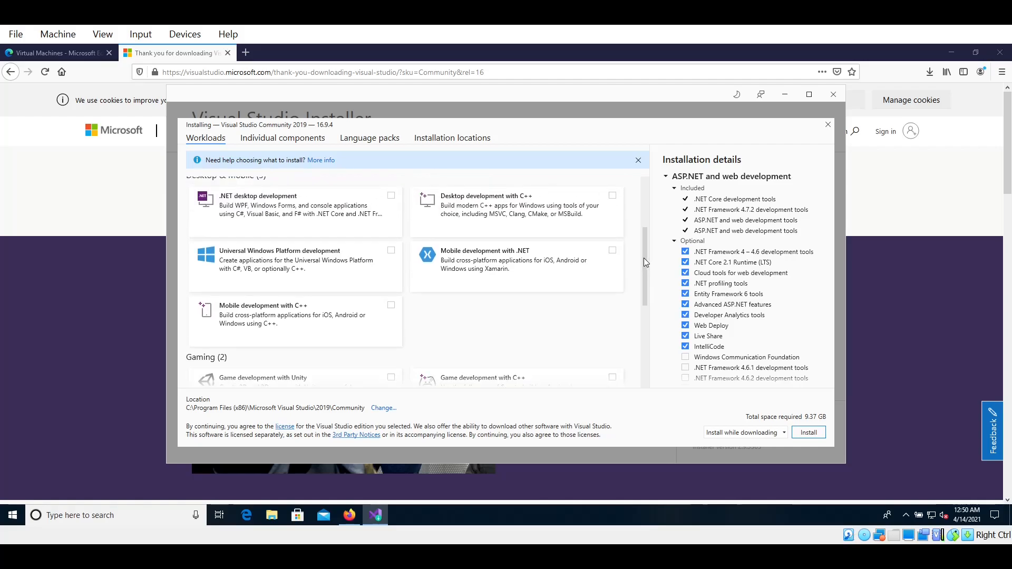
{"action": "left_click_drag", "start_coordinate": [644, 258], "coordinate": [654, 359]}
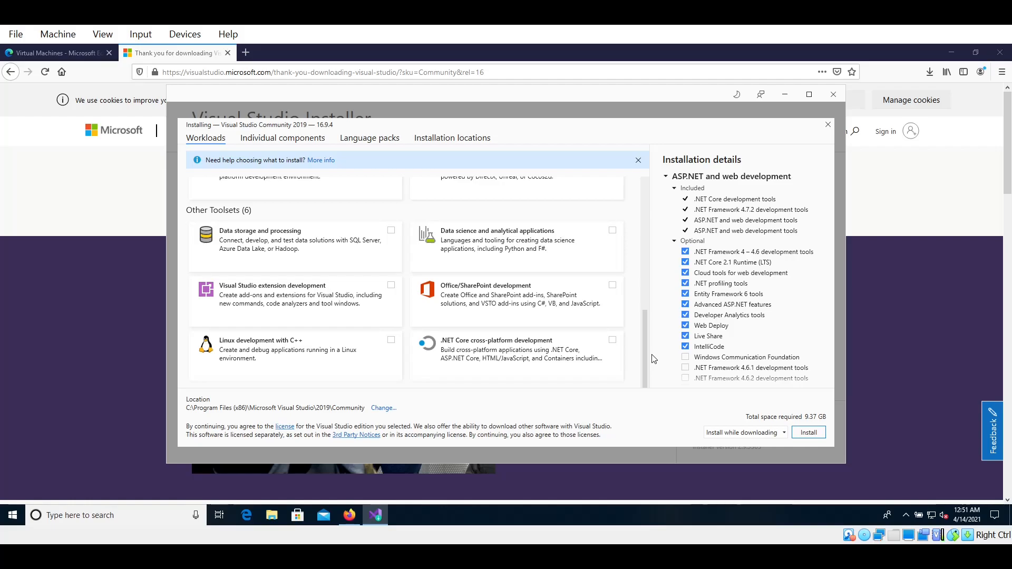
{"action": "left_click_drag", "start_coordinate": [654, 358], "coordinate": [634, 197]}
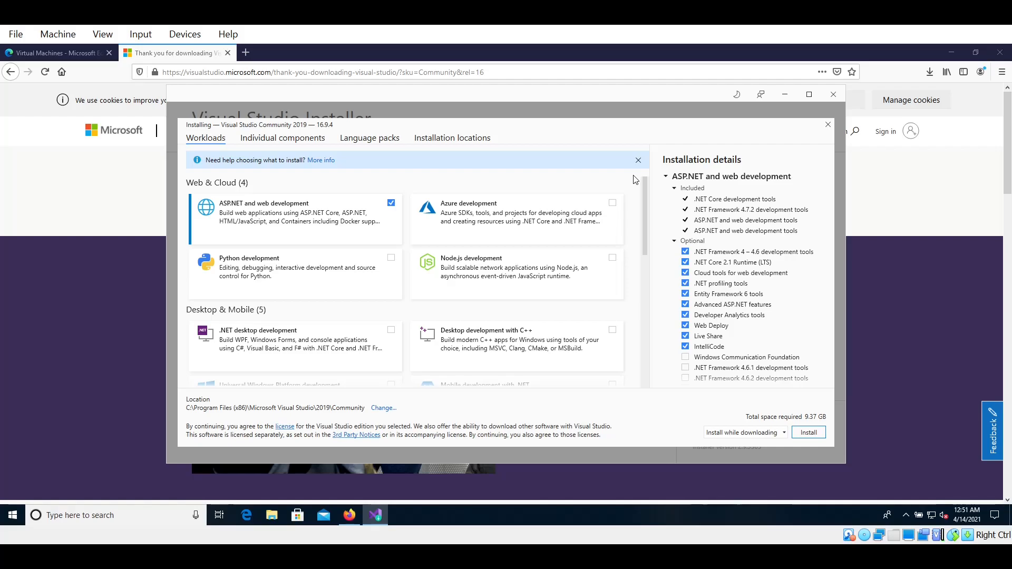
{"action": "left_click", "coordinate": [805, 438]}
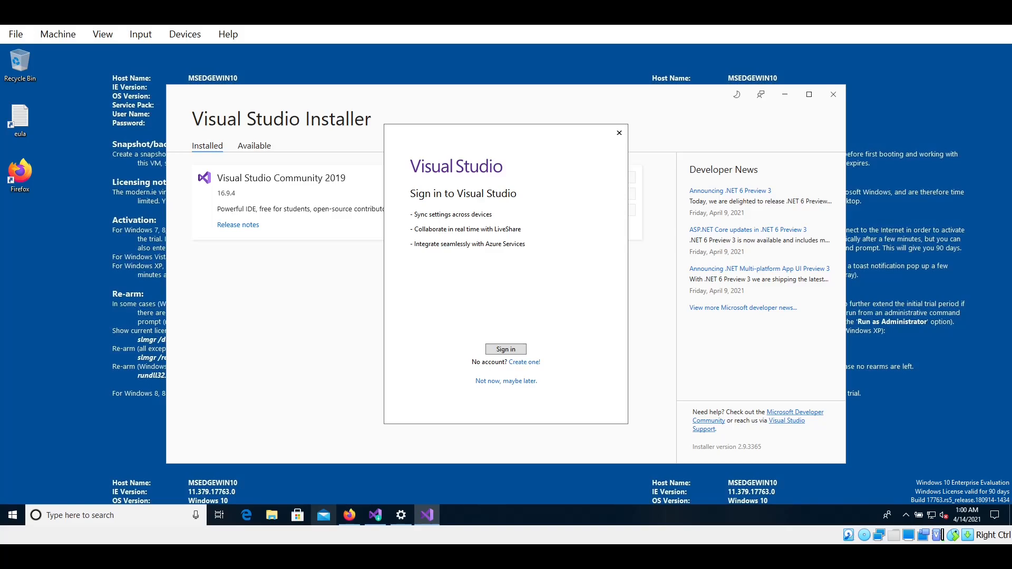
Step: Switch to Firefox and open outlook.com in a new browser tab
{"action": "mouse_move", "coordinate": [353, 513]}
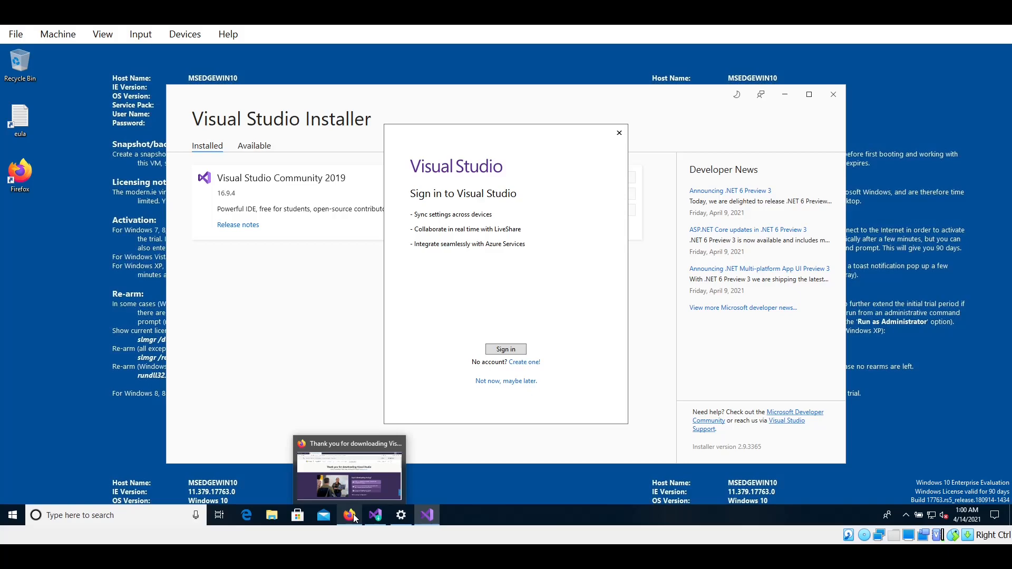
{"action": "left_click", "coordinate": [353, 514]}
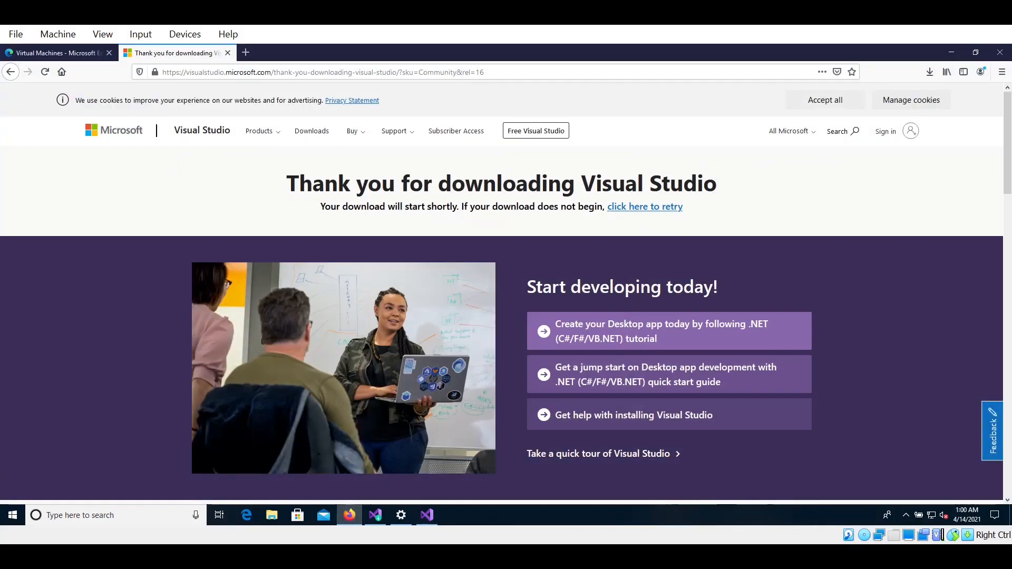
{"action": "left_click", "coordinate": [246, 53]}
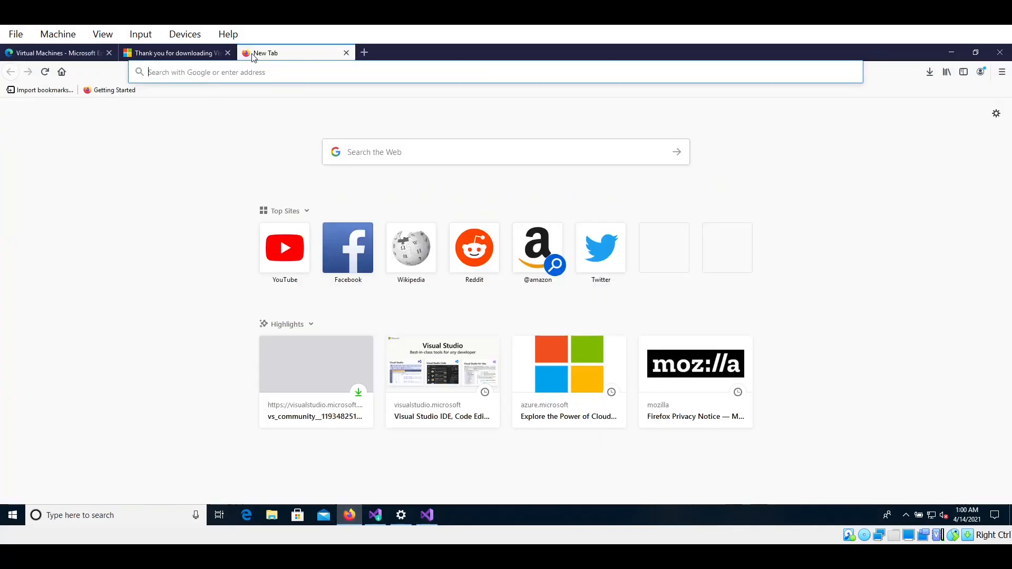
{"action": "type", "text": "ou"}
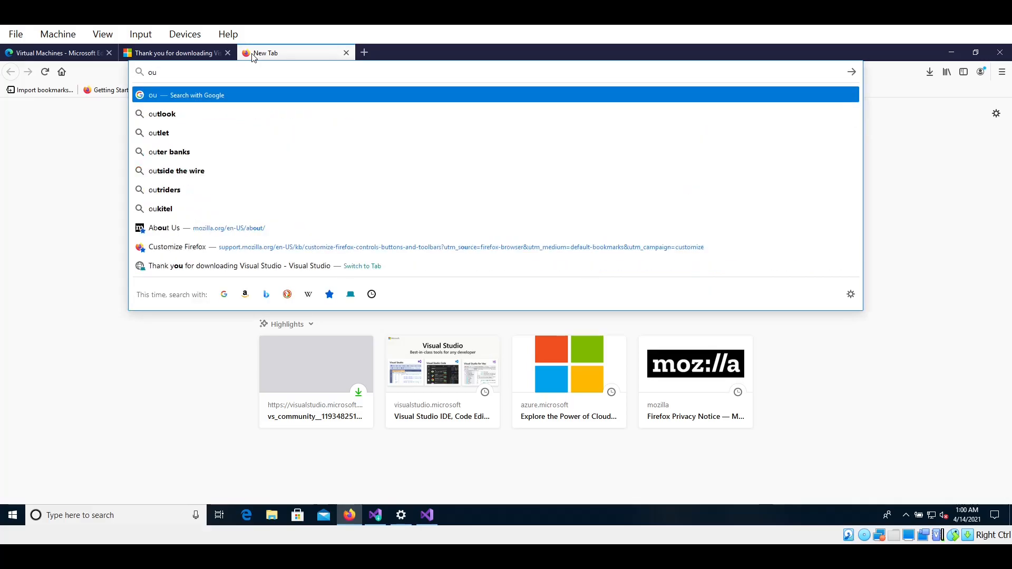
{"action": "type", "text": "tloo"}
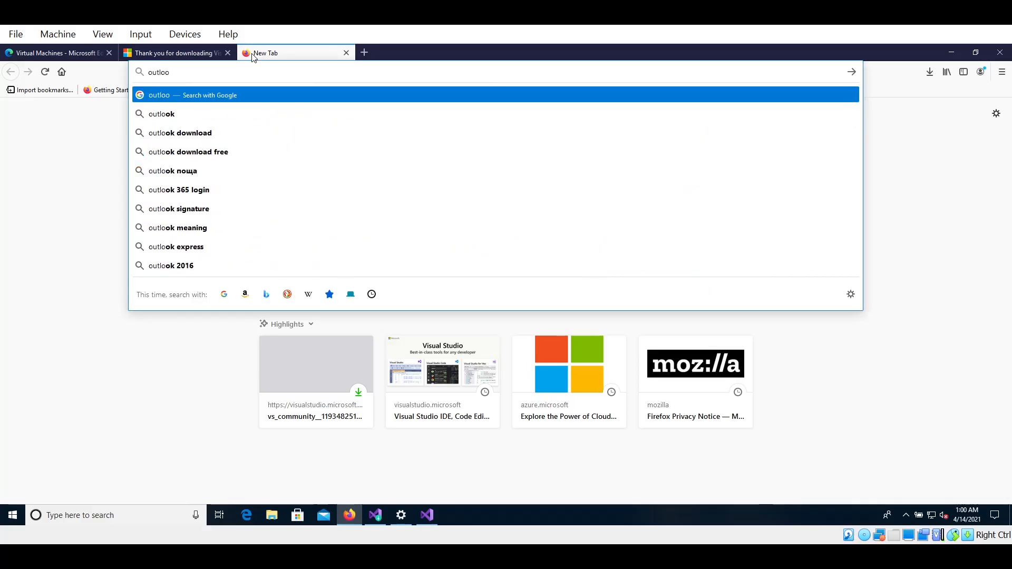
{"action": "type", "text": "k.com"}
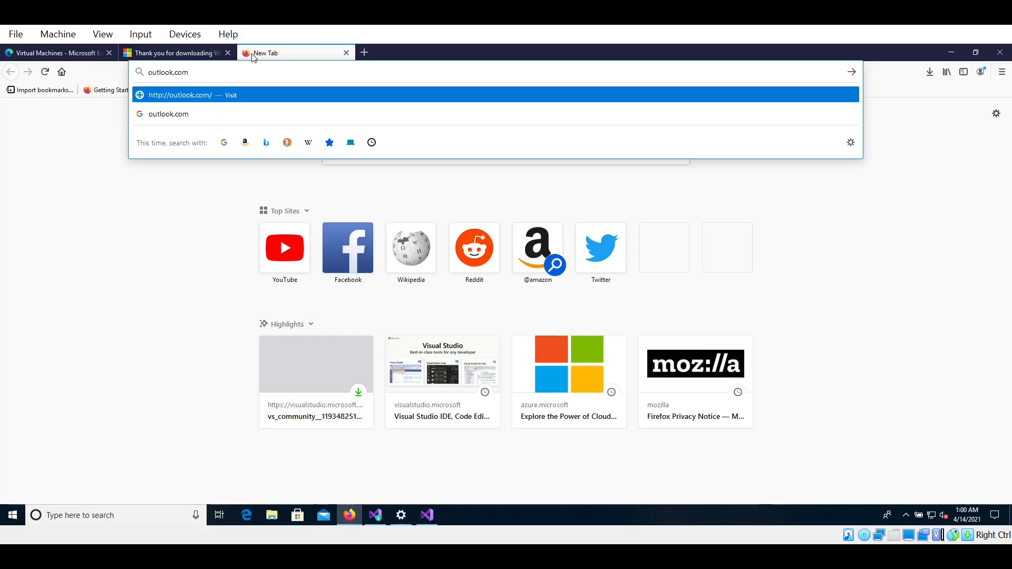
{"action": "key", "text": "Return"}
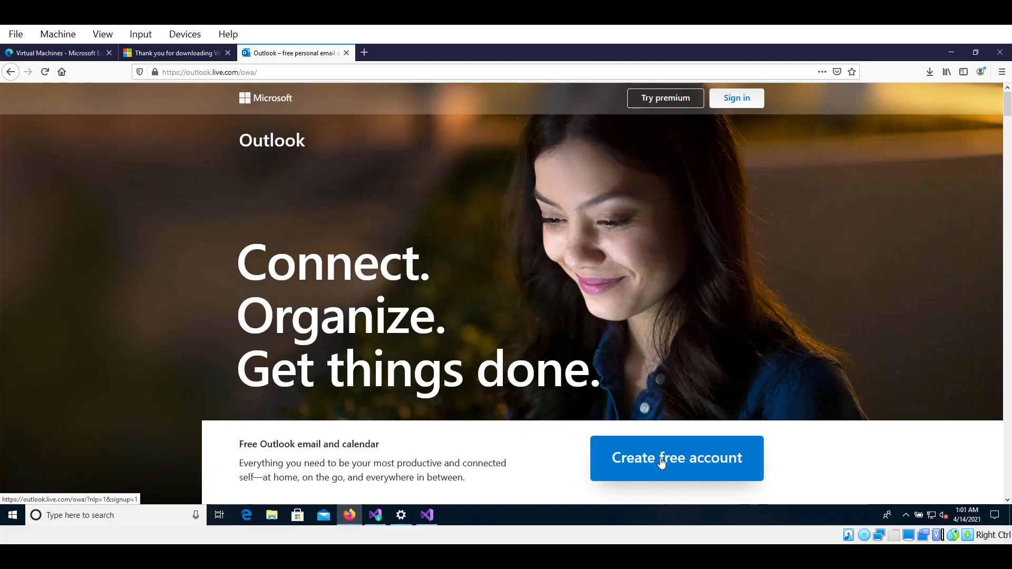
Step: Return to the Visual Studio sign-in window, open its Microsoft account creation page, and minimize that page
{"action": "left_click", "coordinate": [425, 516]}
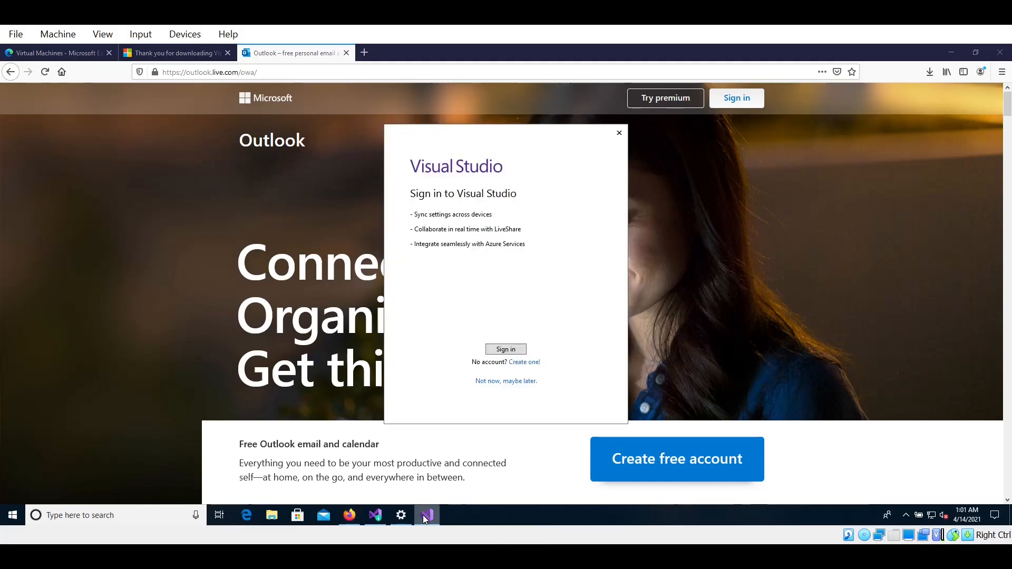
{"action": "left_click", "coordinate": [521, 363]}
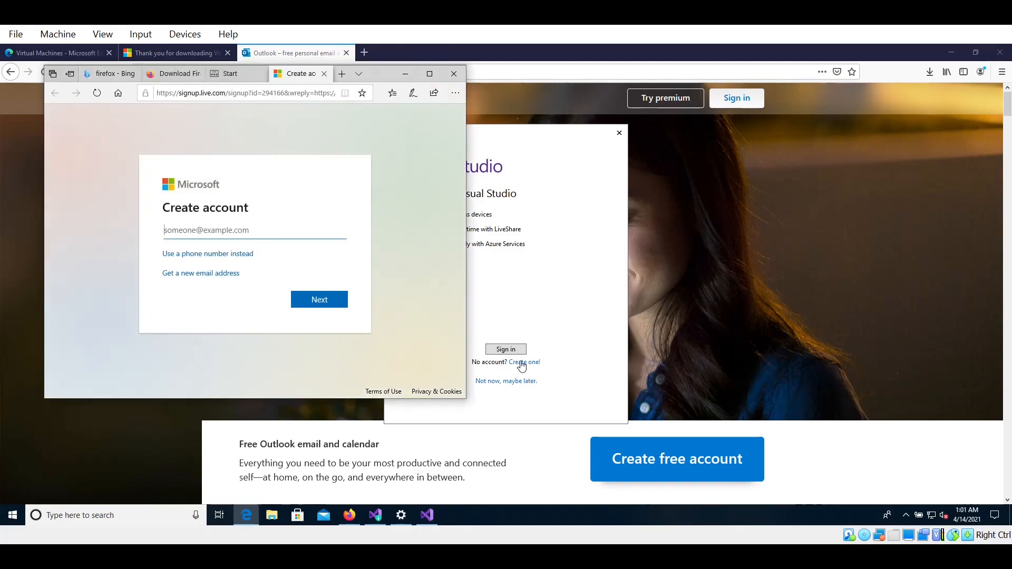
{"action": "left_click", "coordinate": [407, 72]}
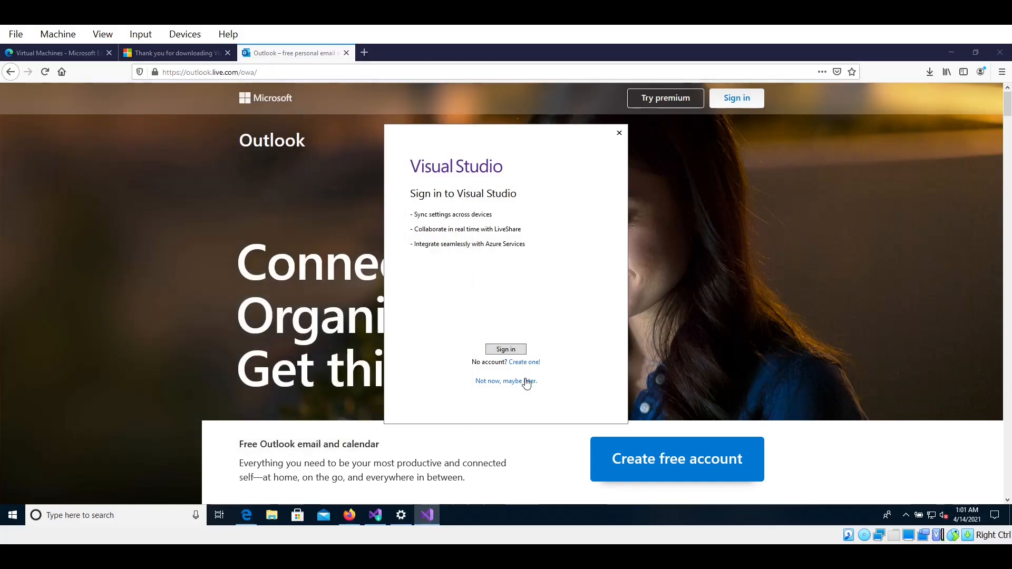
Step: Back out of the account sign-in form and start Visual Studio with General development settings and the Blue theme, continuing without code
{"action": "left_click", "coordinate": [509, 350]}
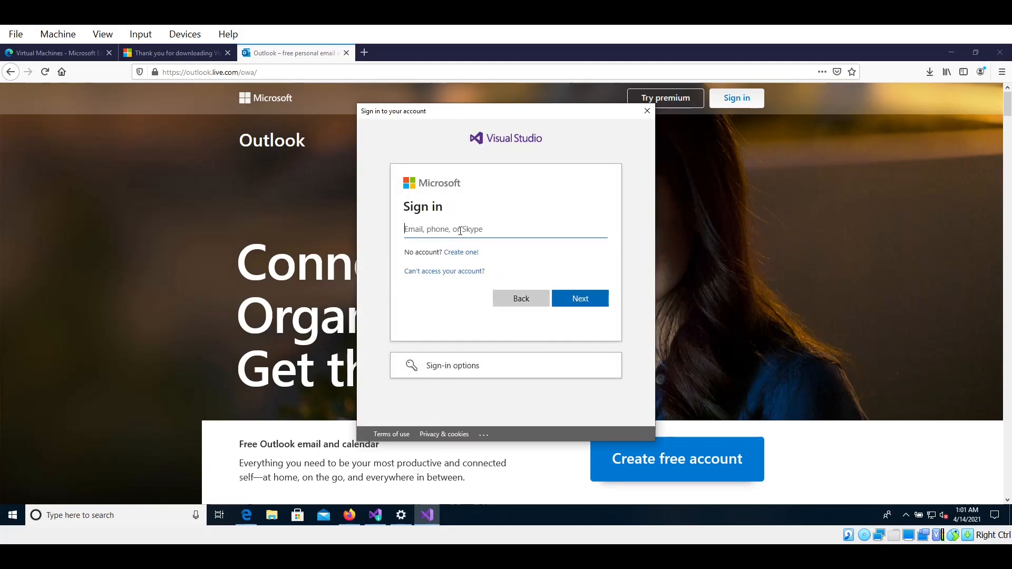
{"action": "left_click", "coordinate": [534, 300]}
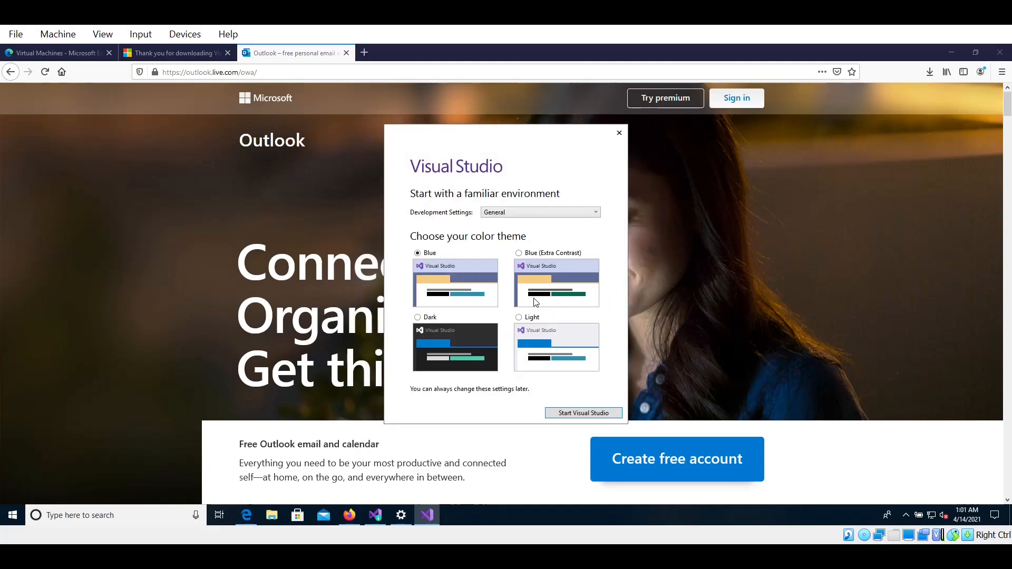
{"action": "left_click", "coordinate": [563, 414]}
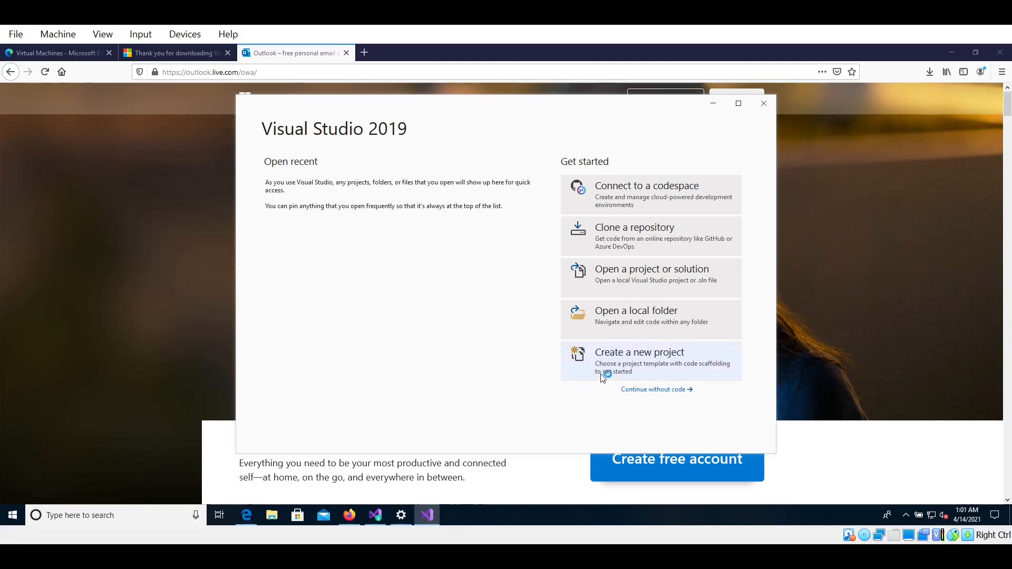
{"action": "left_click", "coordinate": [658, 390]}
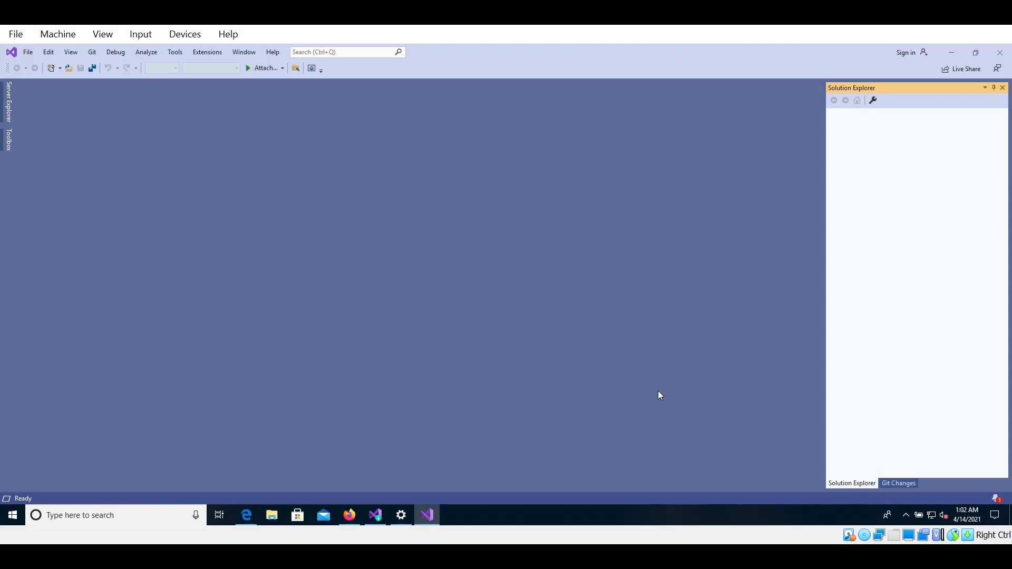
Step: In a new Firefox tab, search Google for "sql developer edition" and open Microsoft's SQL Server Downloads page
{"action": "left_click", "coordinate": [350, 515]}
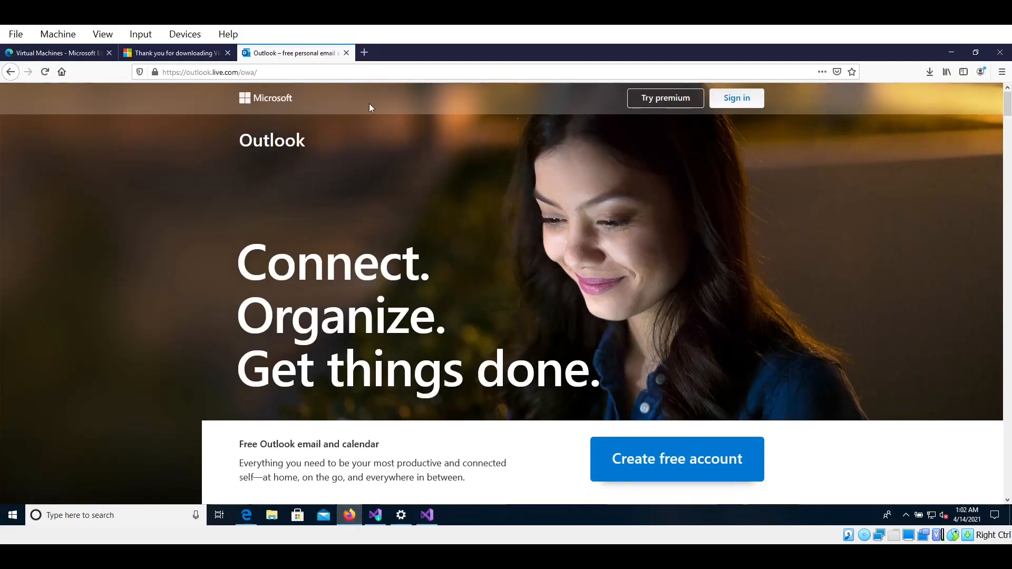
{"action": "left_click", "coordinate": [364, 53]}
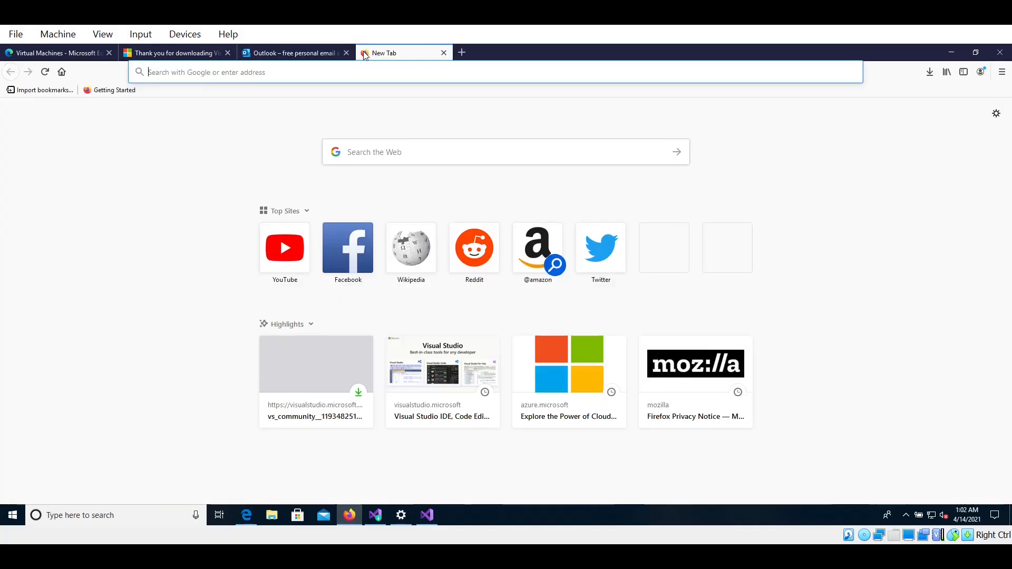
{"action": "type", "text": "s"}
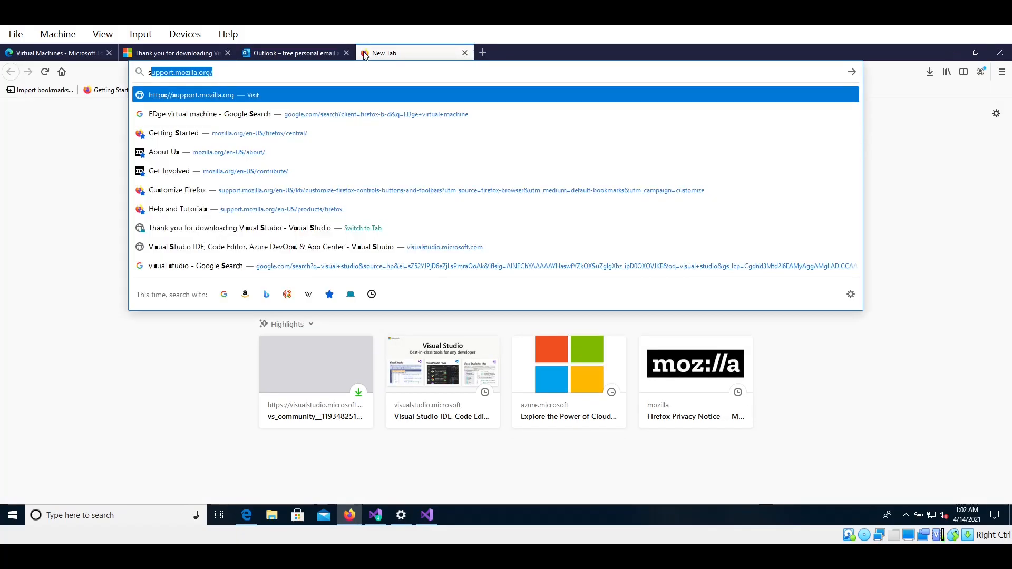
{"action": "type", "text": "ql dev"}
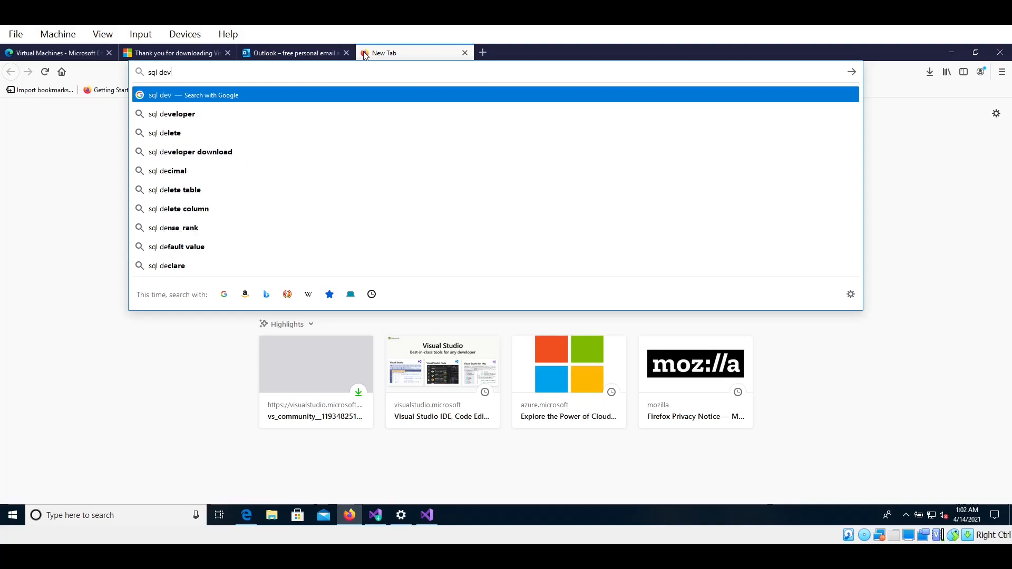
{"action": "type", "text": "eloper edition"}
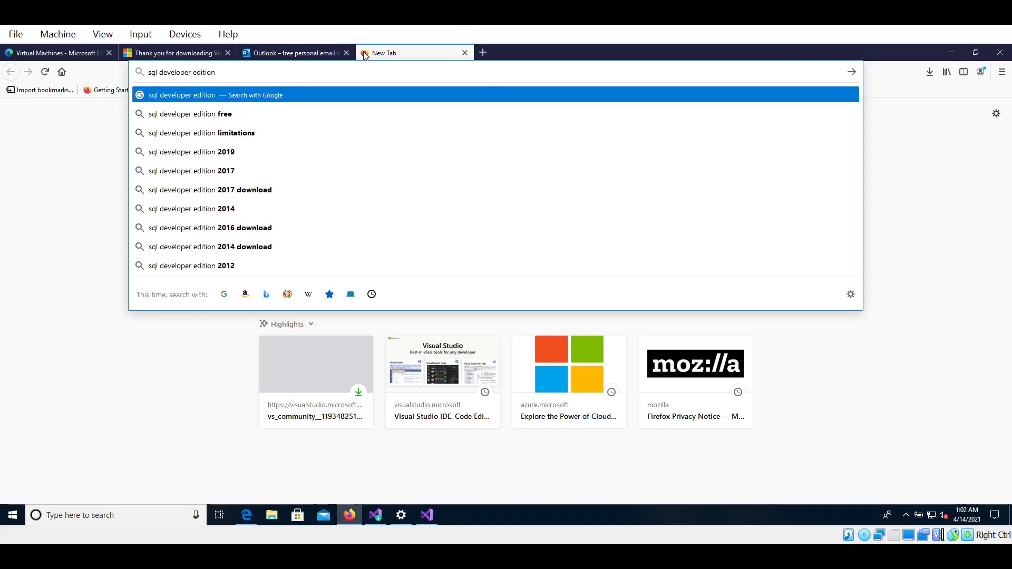
{"action": "key", "text": "Return"}
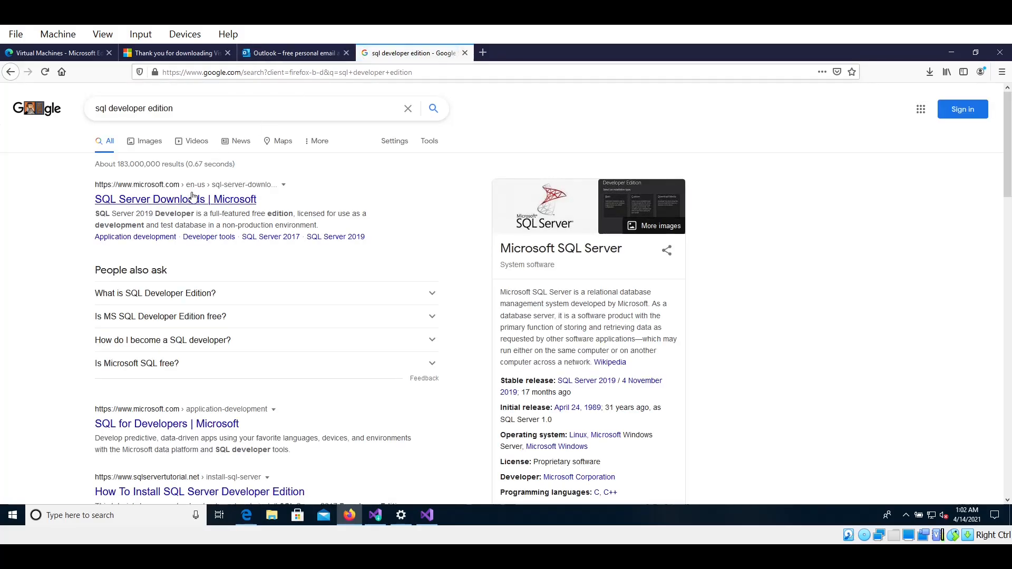
{"action": "left_click", "coordinate": [191, 201]}
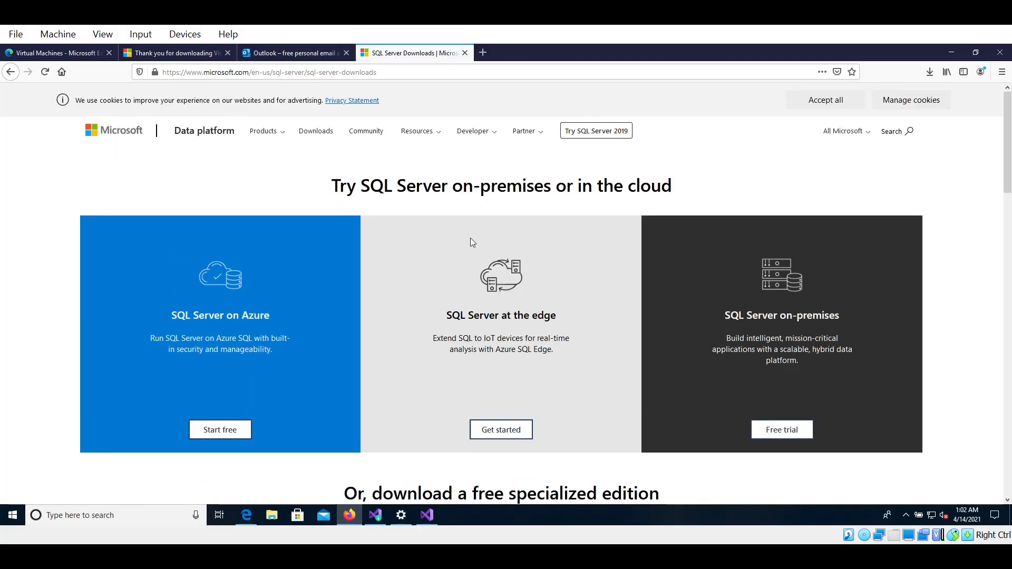
Step: Download the free SQL Server 2019 Developer edition and save the SQL2019-SSEI-Dev.exe installer file
{"action": "scroll", "coordinate": [472, 242], "scroll_direction": "down", "scroll_amount": 5}
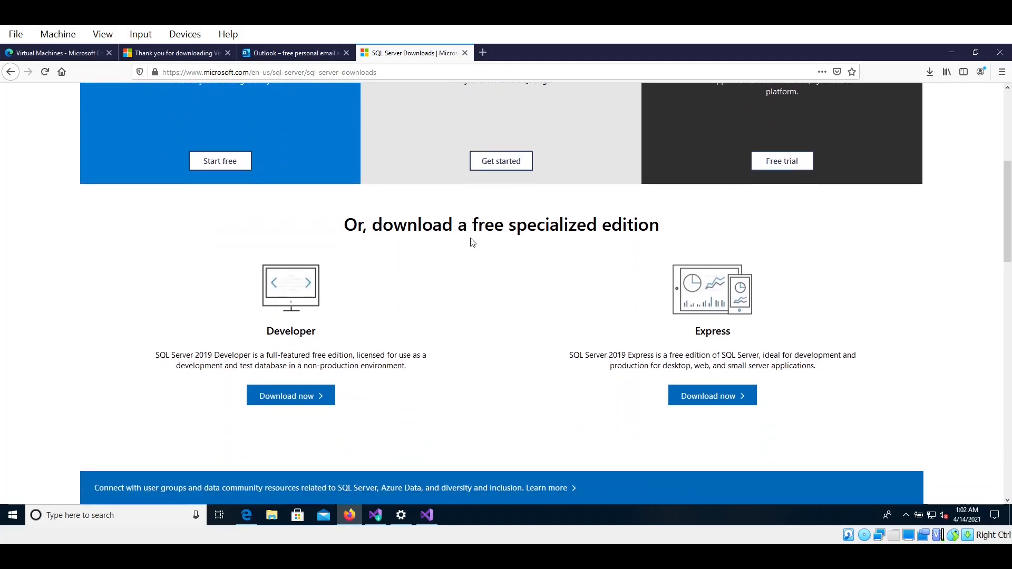
{"action": "left_click", "coordinate": [305, 396]}
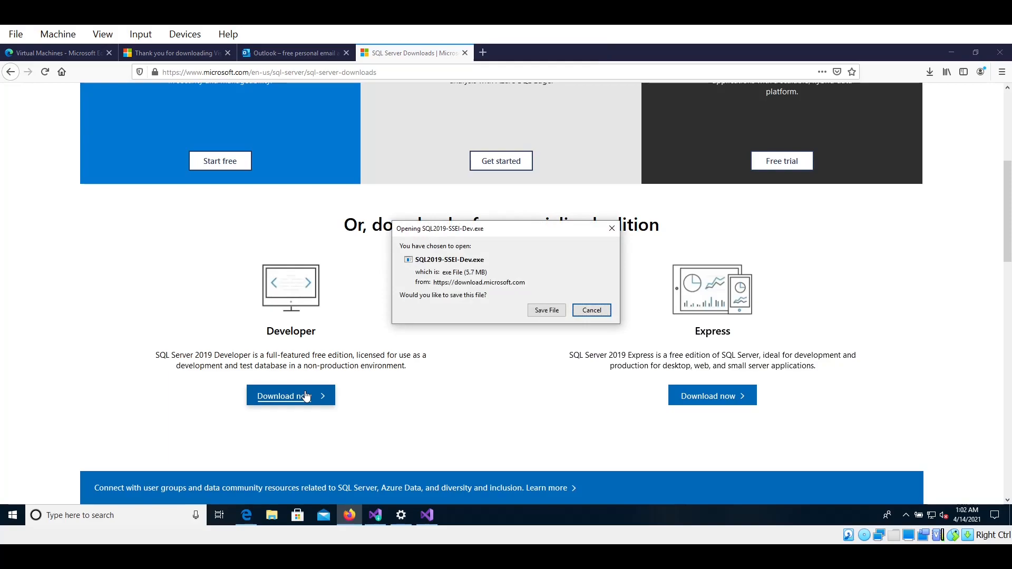
{"action": "left_click", "coordinate": [552, 310]}
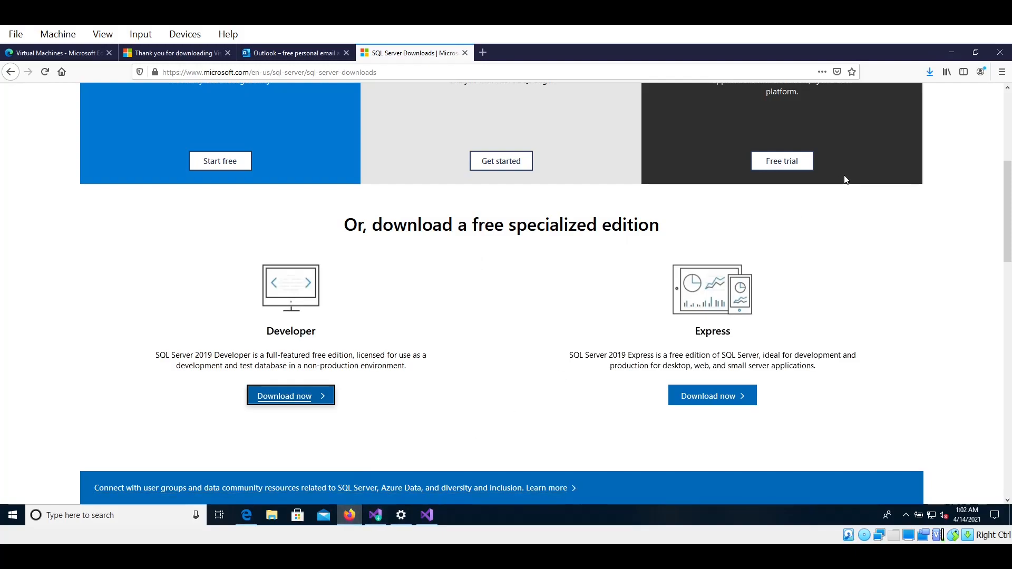
Step: Run the downloaded SQL2019-SSEI-Dev.exe installer and allow it to make changes to the device
{"action": "left_click", "coordinate": [927, 71]}
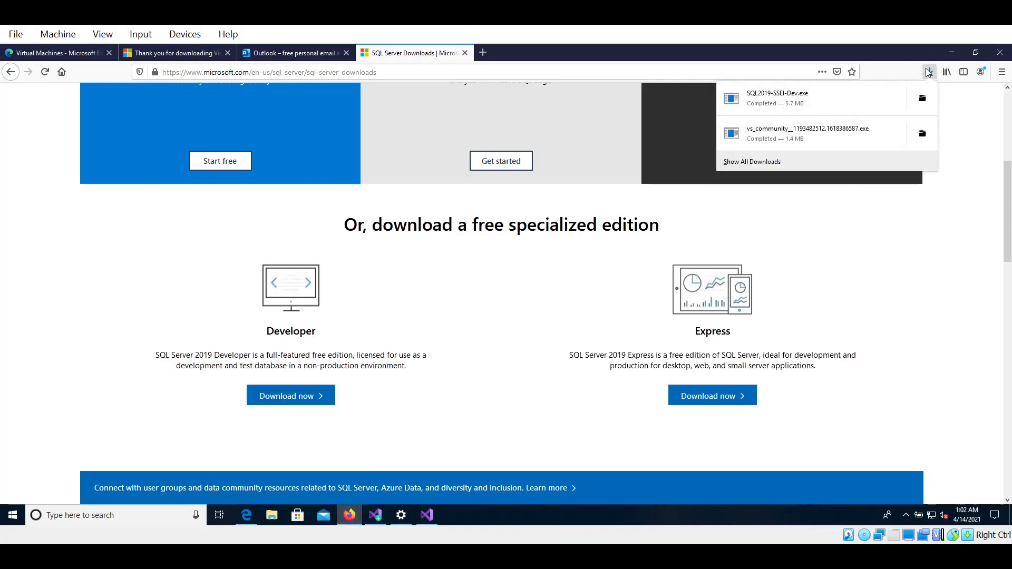
{"action": "left_click", "coordinate": [803, 101]}
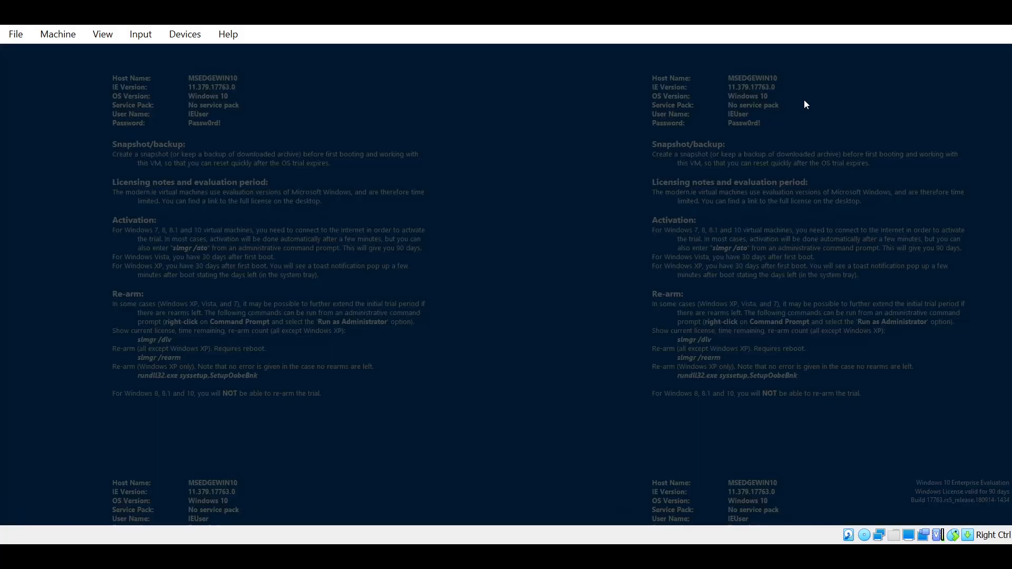
{"action": "left_click", "coordinate": [450, 348]}
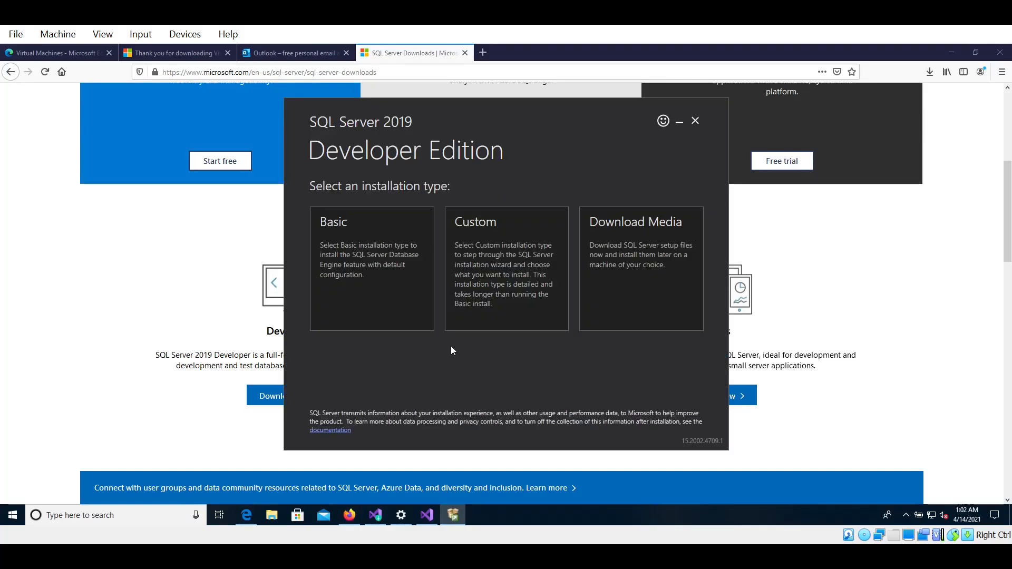
Step: Choose the Basic installation type, accept the license terms, and install SQL Server to C:\Program Files\Microsoft SQL Server
{"action": "left_click", "coordinate": [396, 298]}
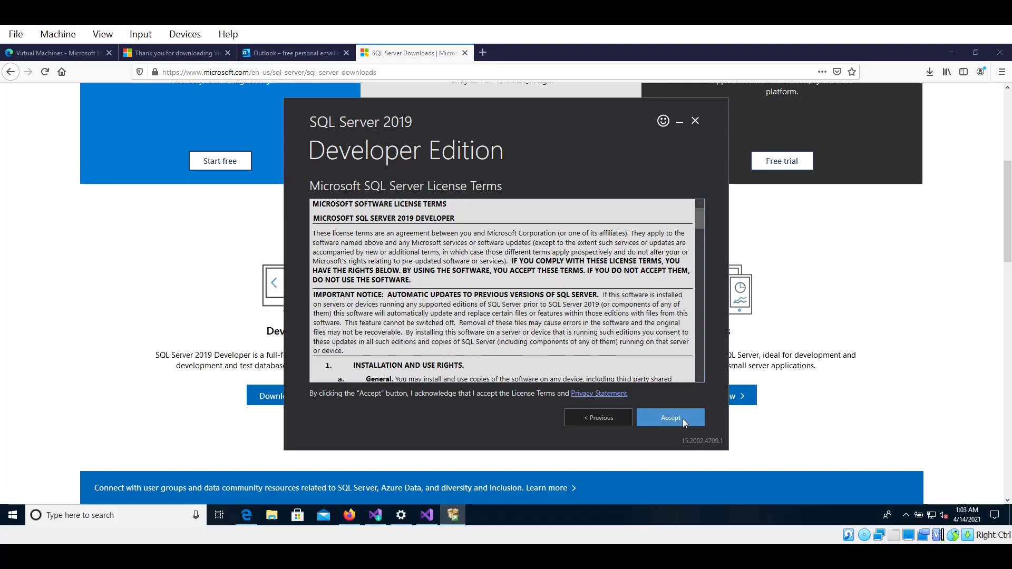
{"action": "left_click_drag", "start_coordinate": [700, 228], "coordinate": [697, 386]}
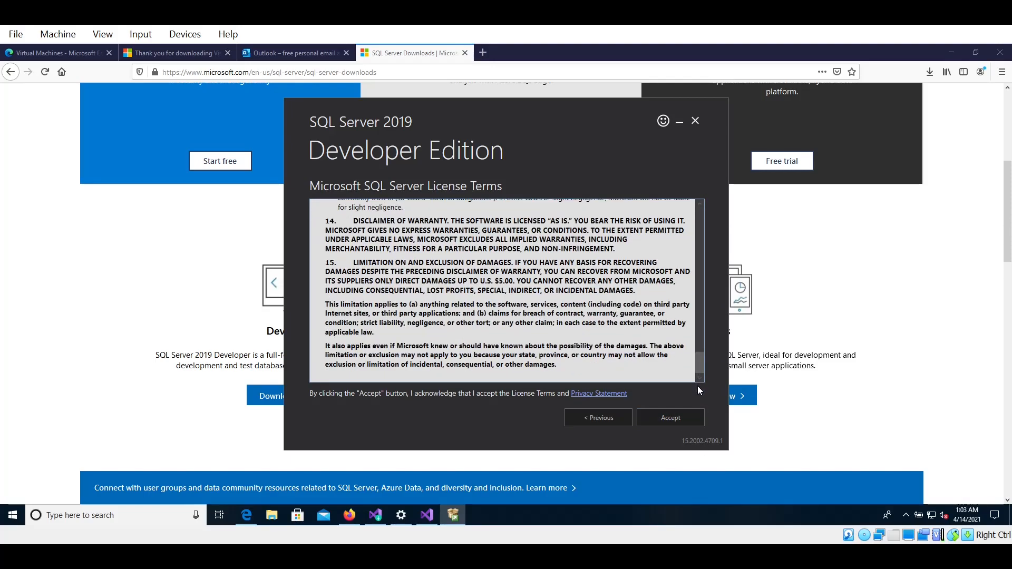
{"action": "left_click", "coordinate": [670, 418]}
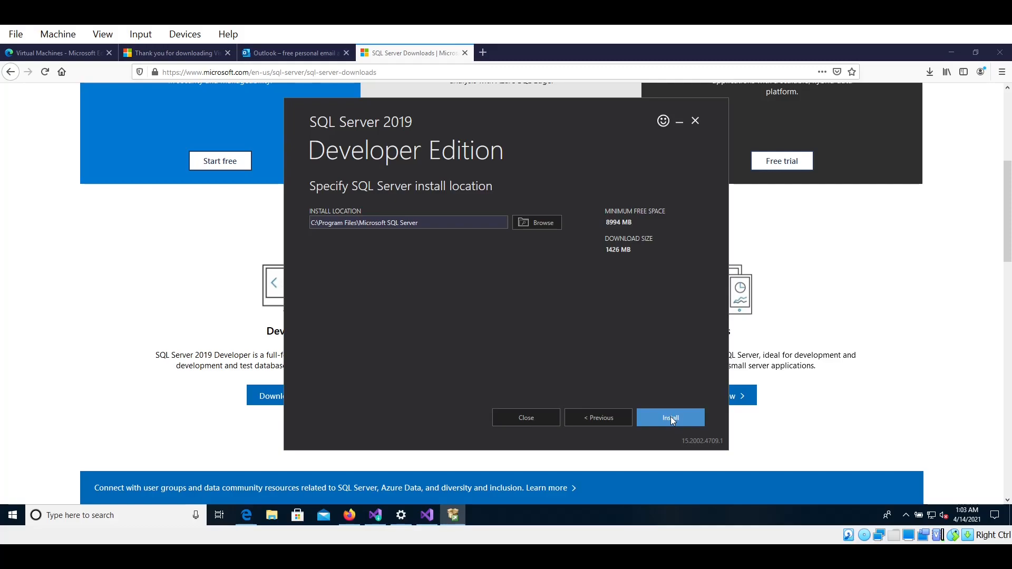
{"action": "left_click", "coordinate": [670, 416]}
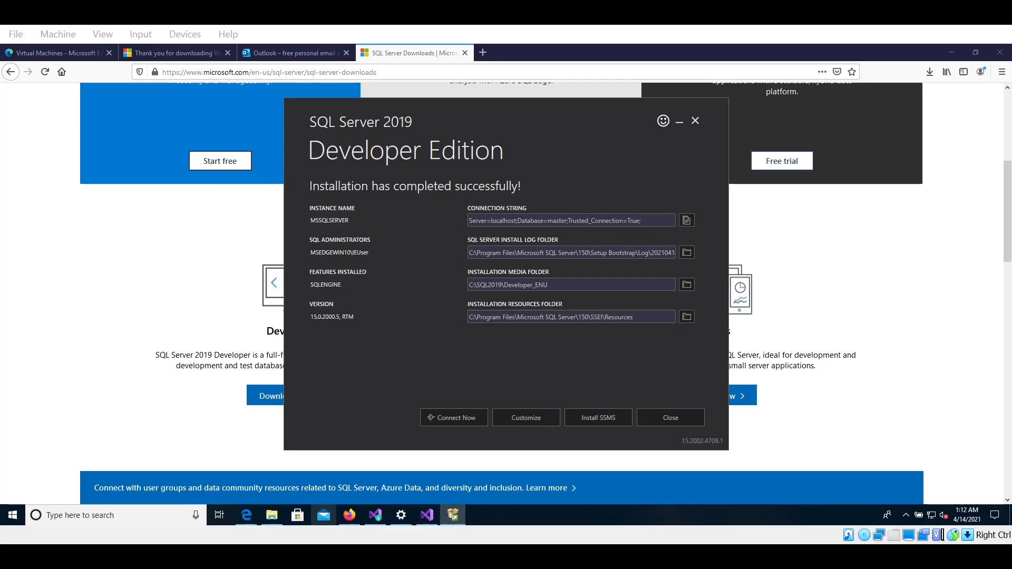
Step: Test the connection to the new SQL Server instance, close the SQLCMD window, and exit the installer
{"action": "left_click", "coordinate": [453, 416]}
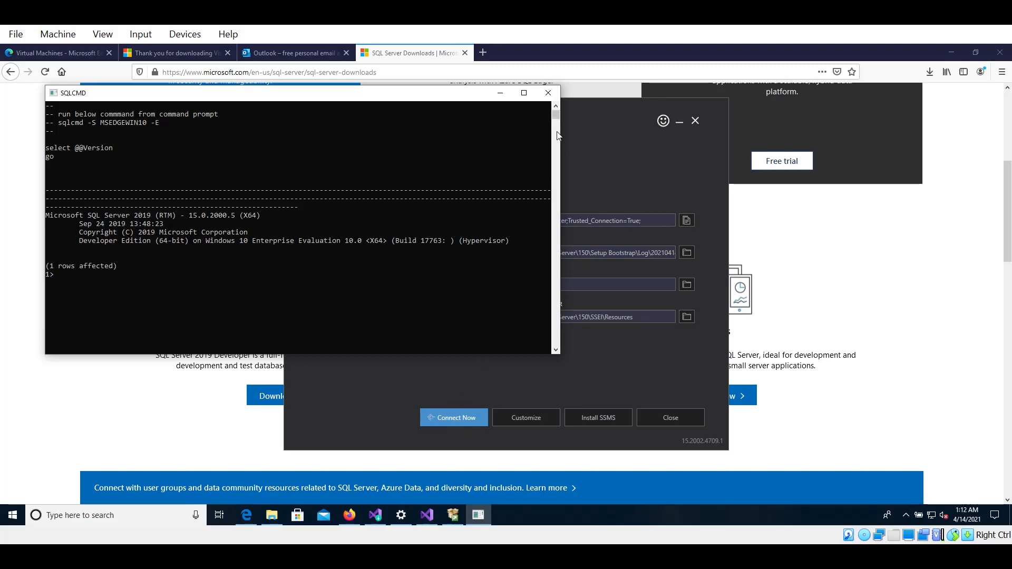
{"action": "left_click", "coordinate": [547, 93]}
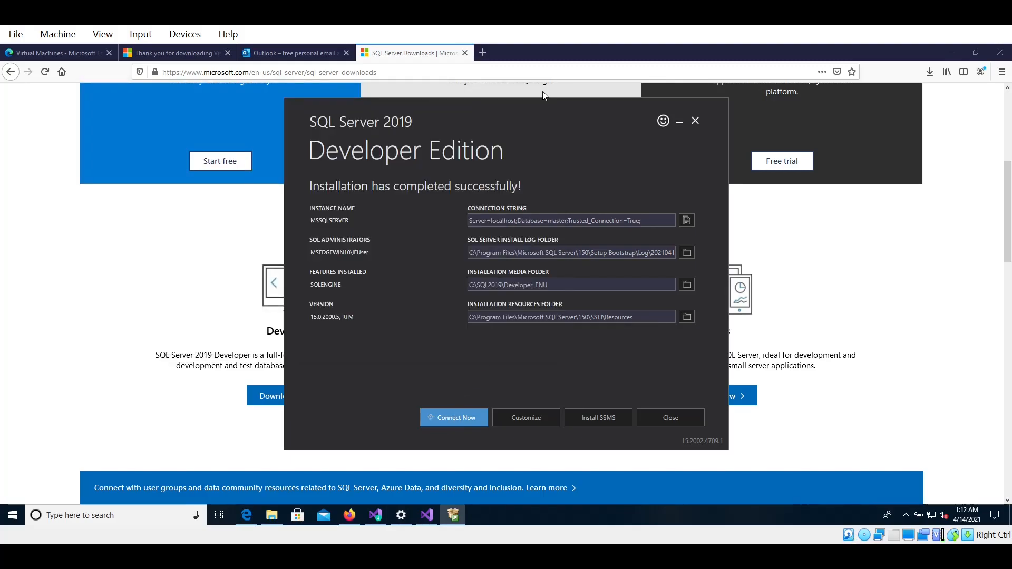
{"action": "left_click", "coordinate": [662, 413]}
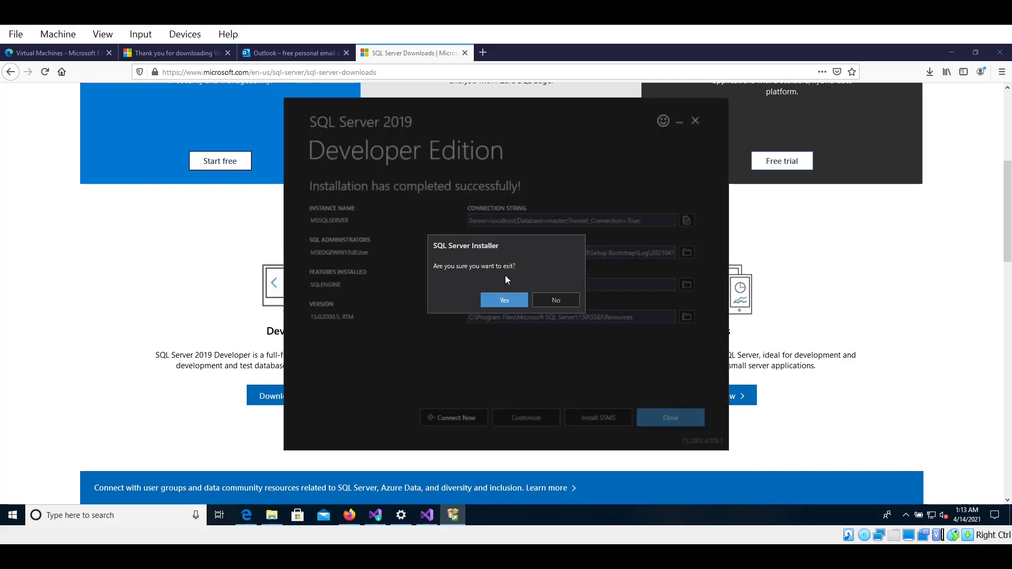
{"action": "left_click", "coordinate": [490, 301]}
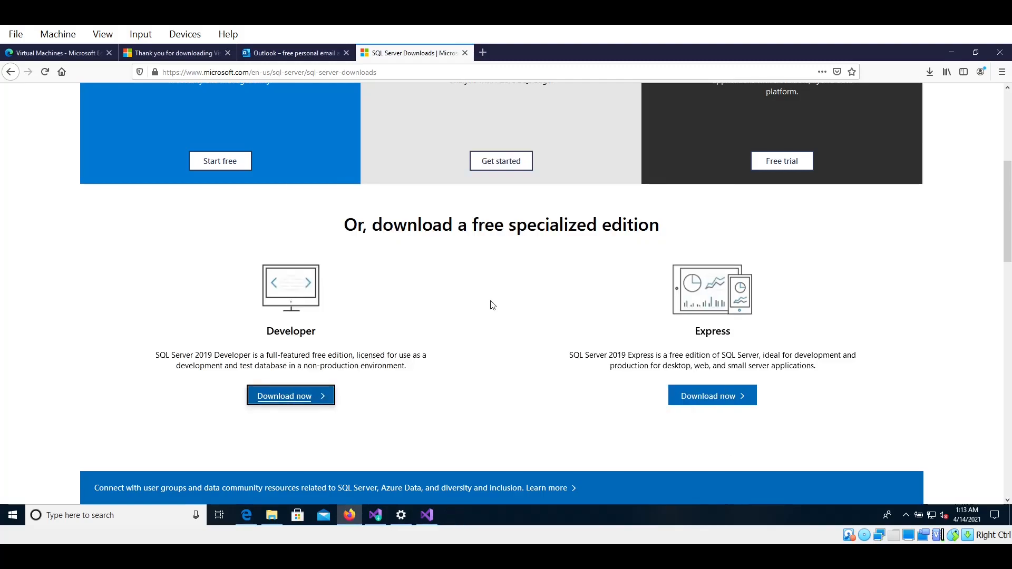
Step: Search the web for "management studio" in a new browser tab and open Microsoft's Download SQL Server Management Studio (SSMS) page
{"action": "left_click", "coordinate": [482, 53]}
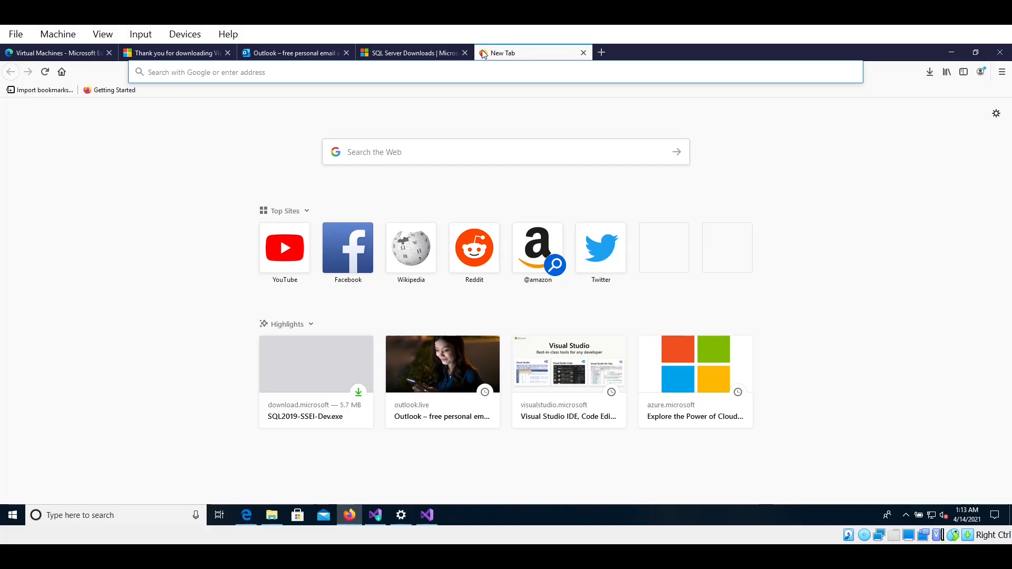
{"action": "type", "text": "man"}
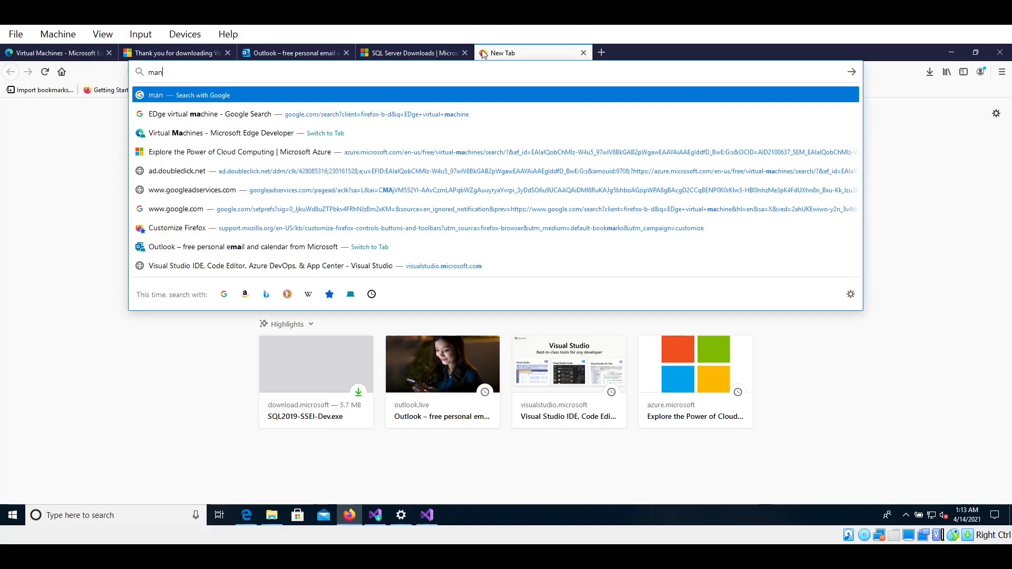
{"action": "type", "text": "agement studio"}
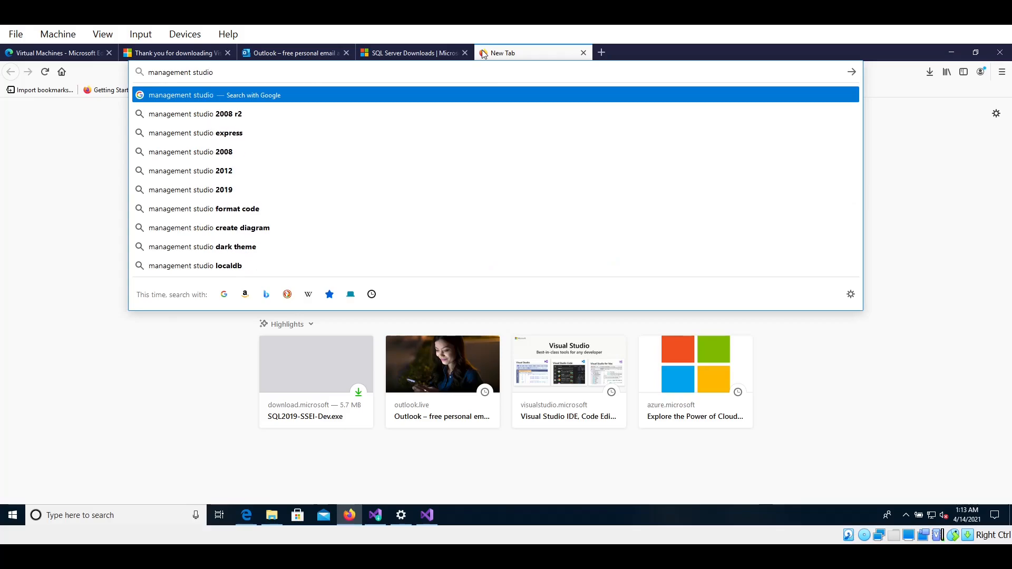
{"action": "key", "text": "Return"}
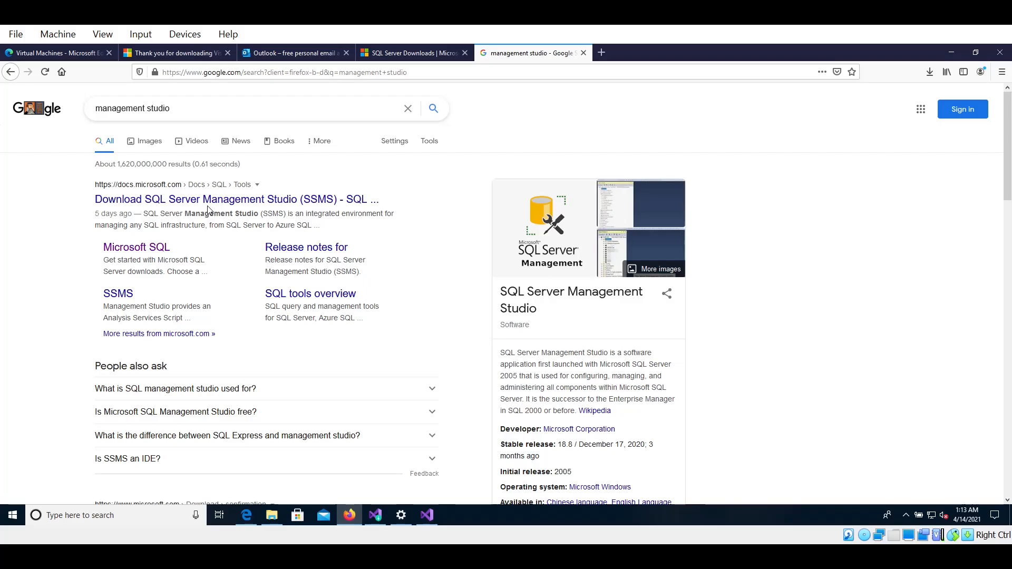
{"action": "left_click", "coordinate": [209, 205]}
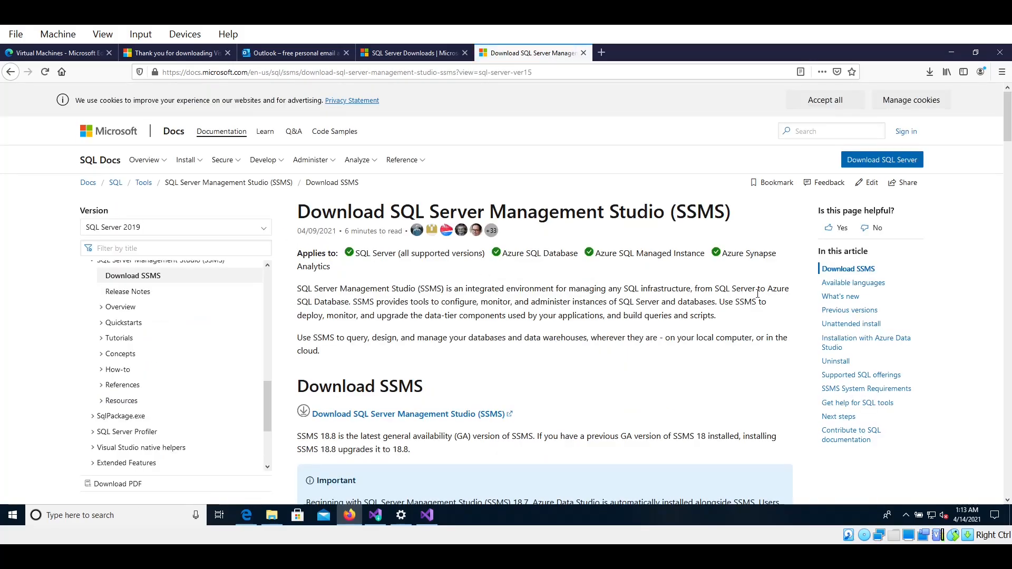
Step: Download SQL Server Management Studio 18.8 and save the SSMS-Setup-ENU.exe installer file
{"action": "scroll", "coordinate": [758, 294], "scroll_direction": "down", "scroll_amount": 3}
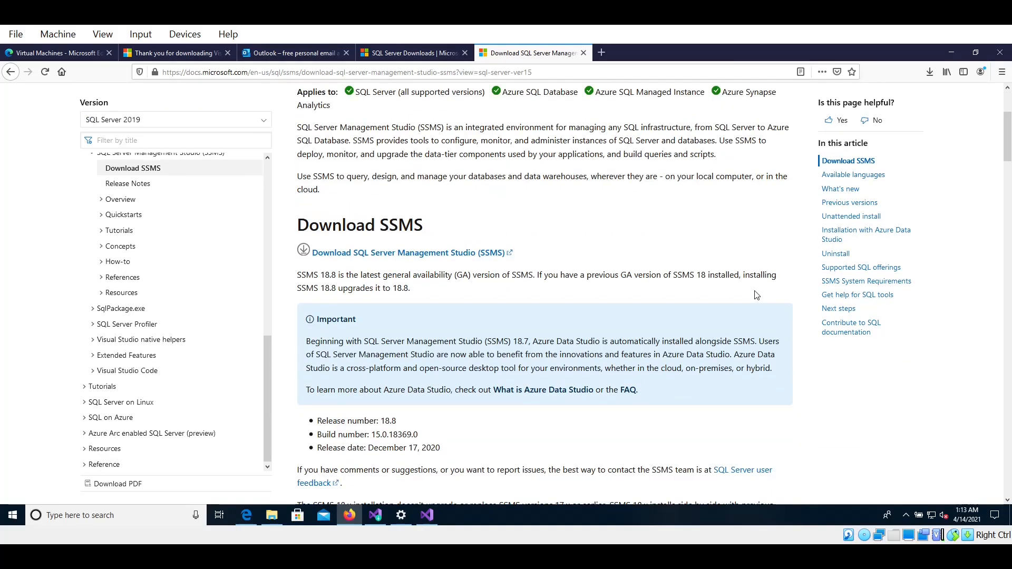
{"action": "left_click", "coordinate": [439, 256]}
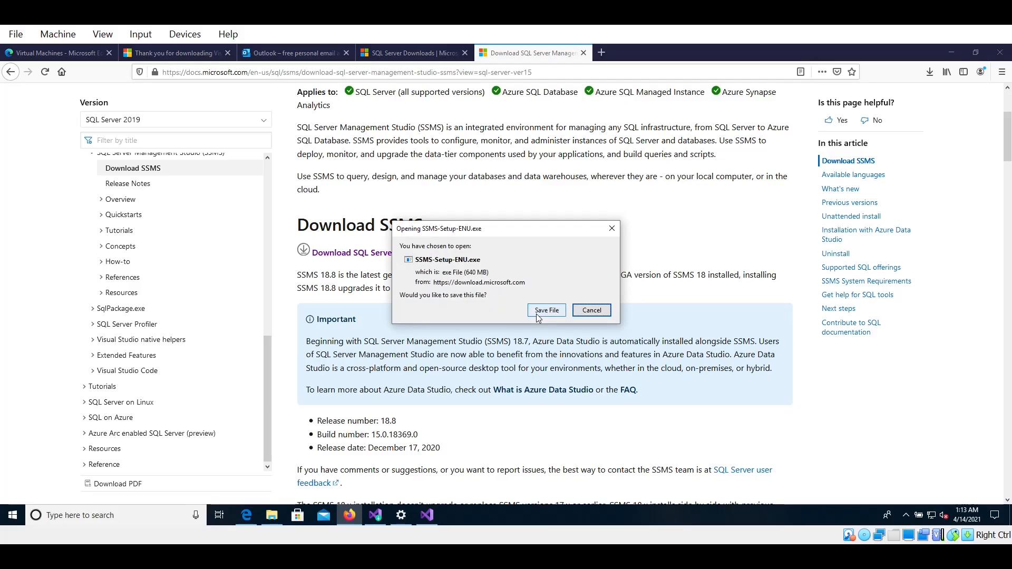
{"action": "left_click", "coordinate": [537, 312]}
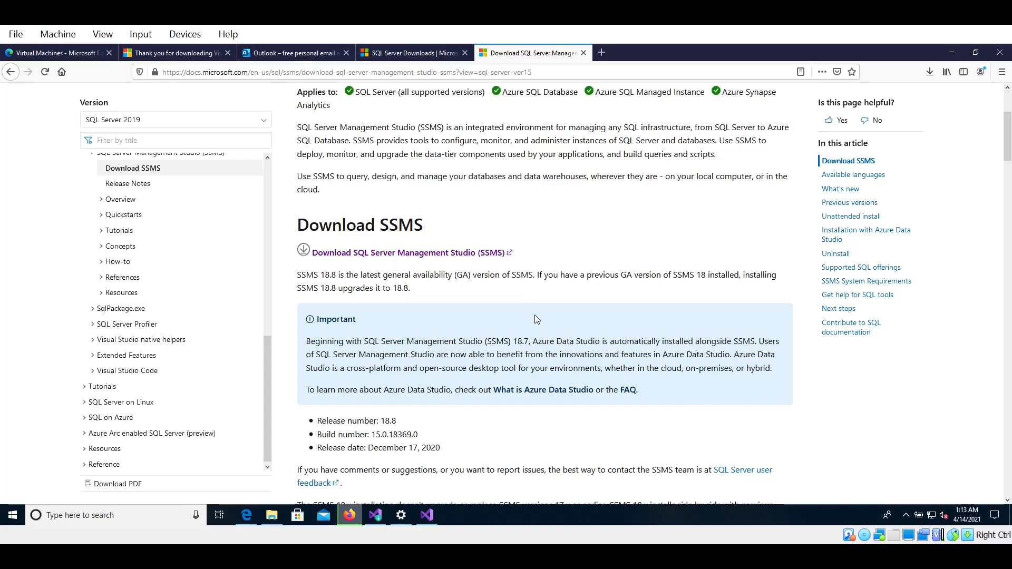
Step: Open SQL Server 2019 Configuration Manager from the installed programs and allow it to make changes to the device
{"action": "left_click", "coordinate": [16, 516]}
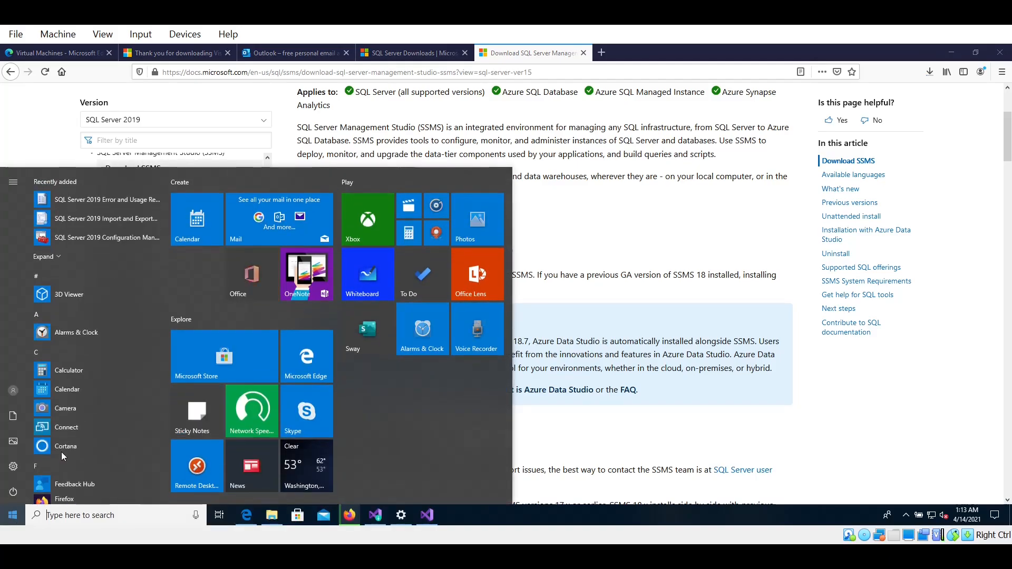
{"action": "scroll", "coordinate": [81, 423], "scroll_direction": "down", "scroll_amount": 1}
{"action": "scroll", "coordinate": [80, 422], "scroll_direction": "up", "scroll_amount": 1}
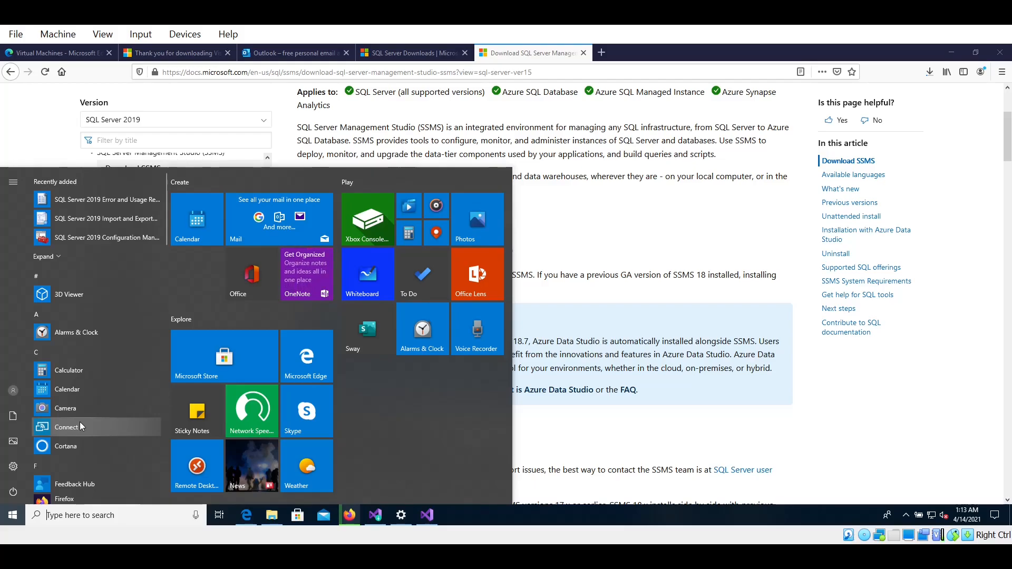
{"action": "scroll", "coordinate": [80, 422], "scroll_direction": "down", "scroll_amount": 3}
{"action": "scroll", "coordinate": [80, 421], "scroll_direction": "down", "scroll_amount": 10}
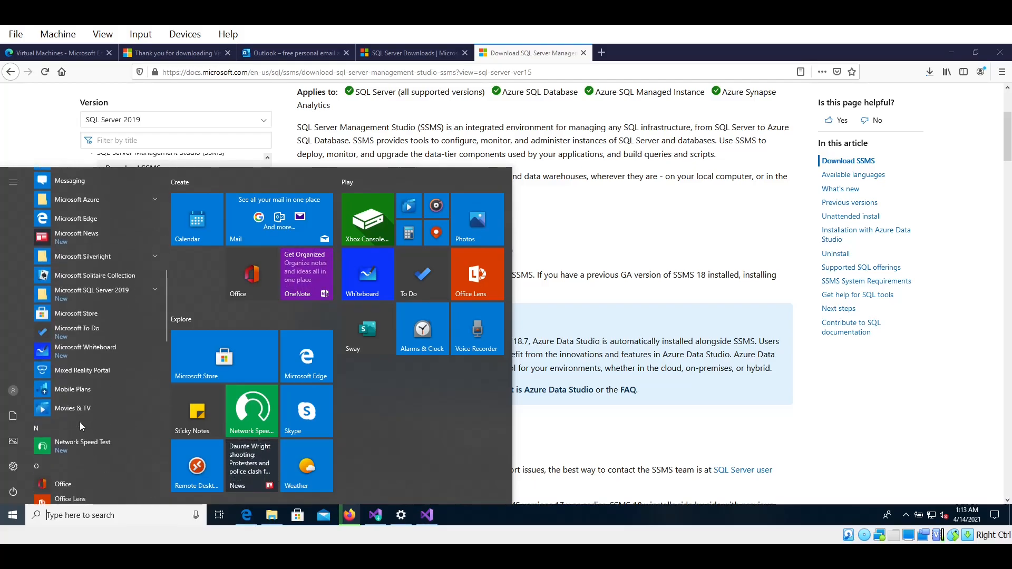
{"action": "scroll", "coordinate": [80, 421], "scroll_direction": "up", "scroll_amount": 15}
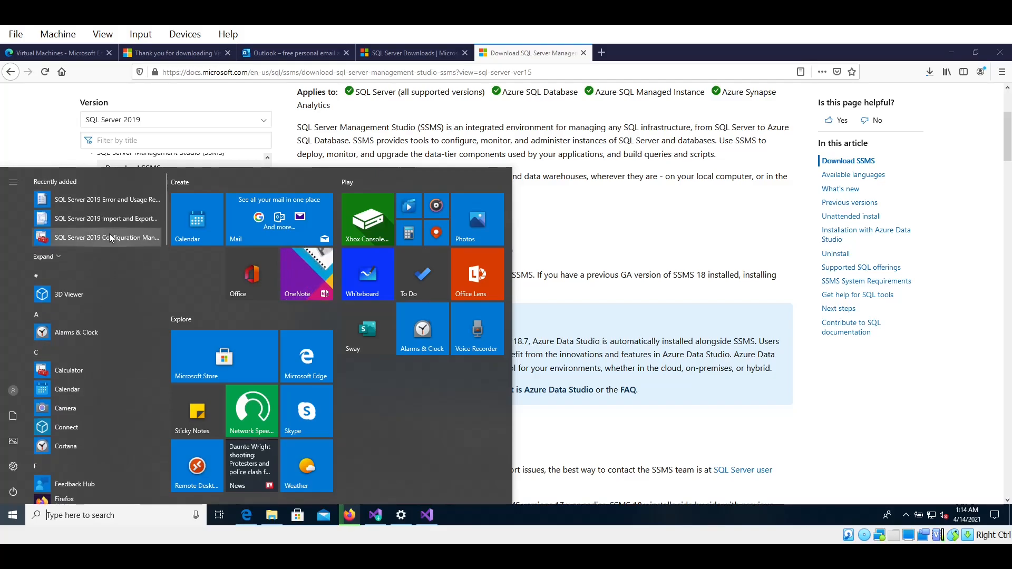
{"action": "left_click", "coordinate": [109, 234]}
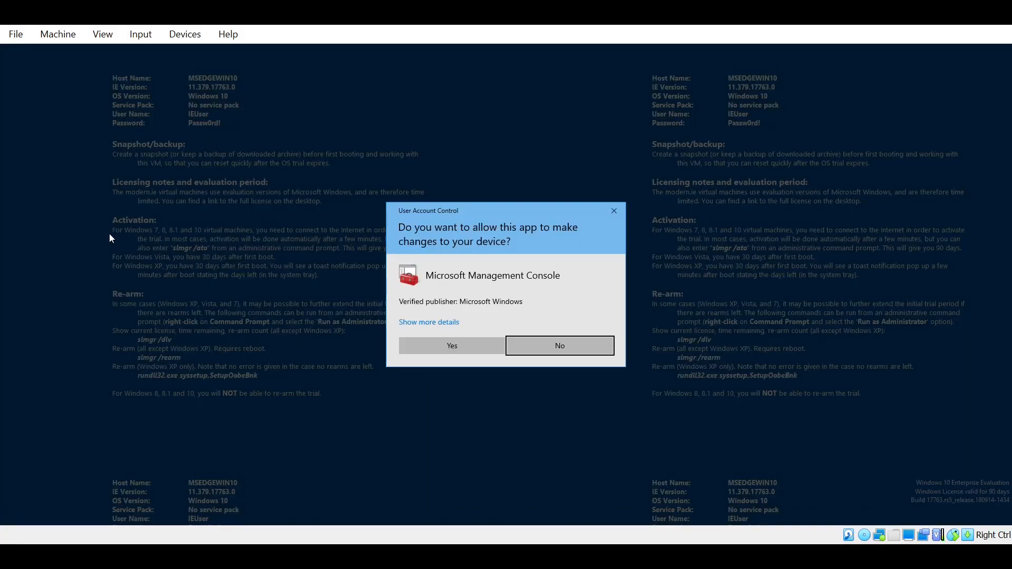
{"action": "left_click", "coordinate": [448, 352]}
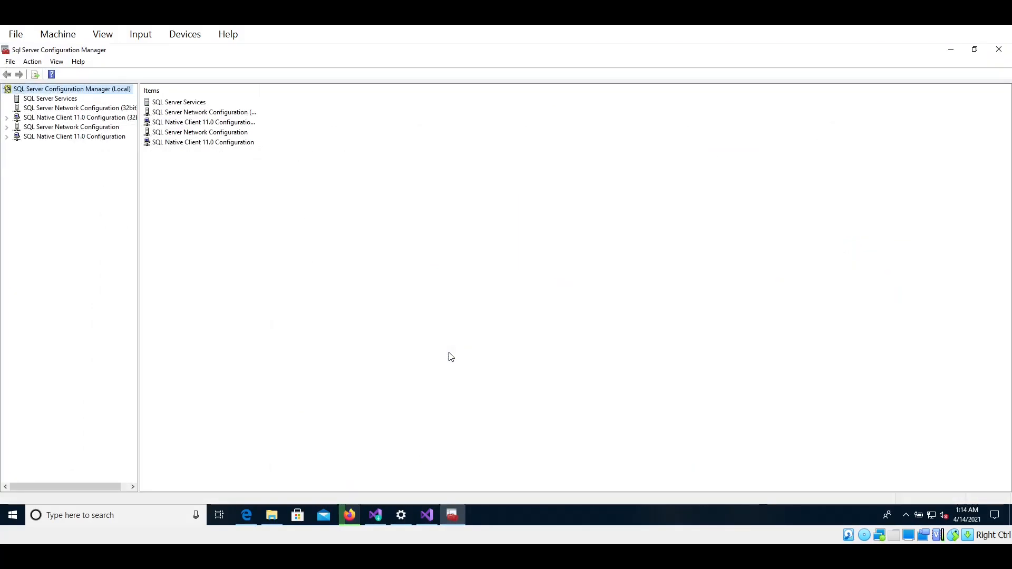
Step: Return to Firefox and check the download progress of SSMS-Setup-ENU.exe
{"action": "left_click", "coordinate": [354, 513]}
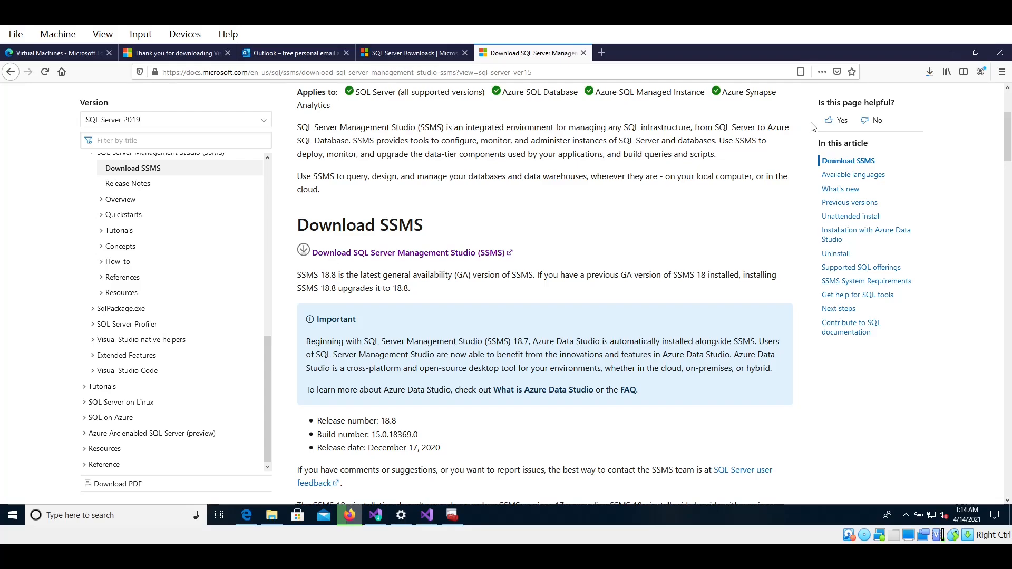
{"action": "left_click", "coordinate": [927, 73]}
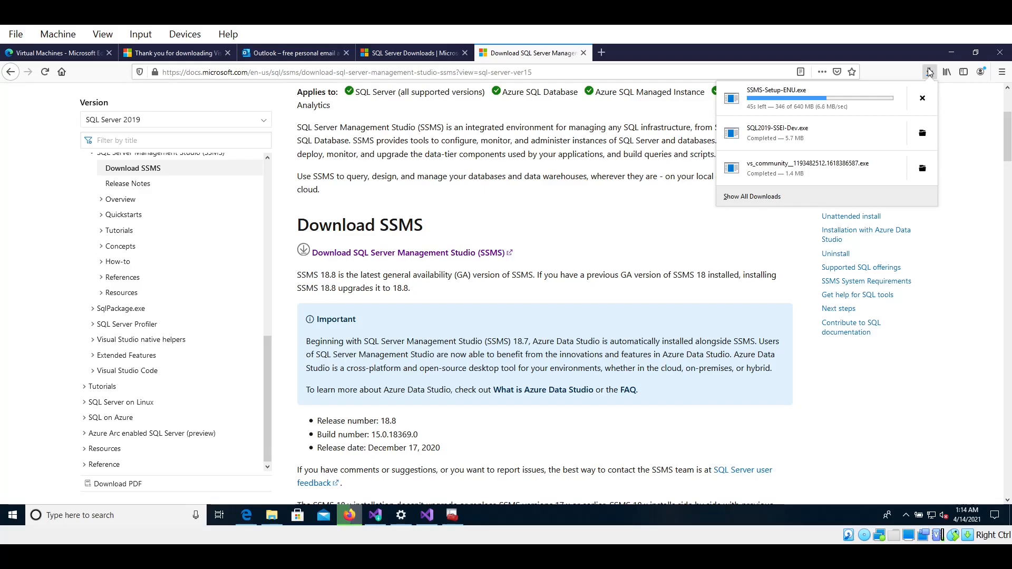
{"action": "left_click", "coordinate": [491, 321]}
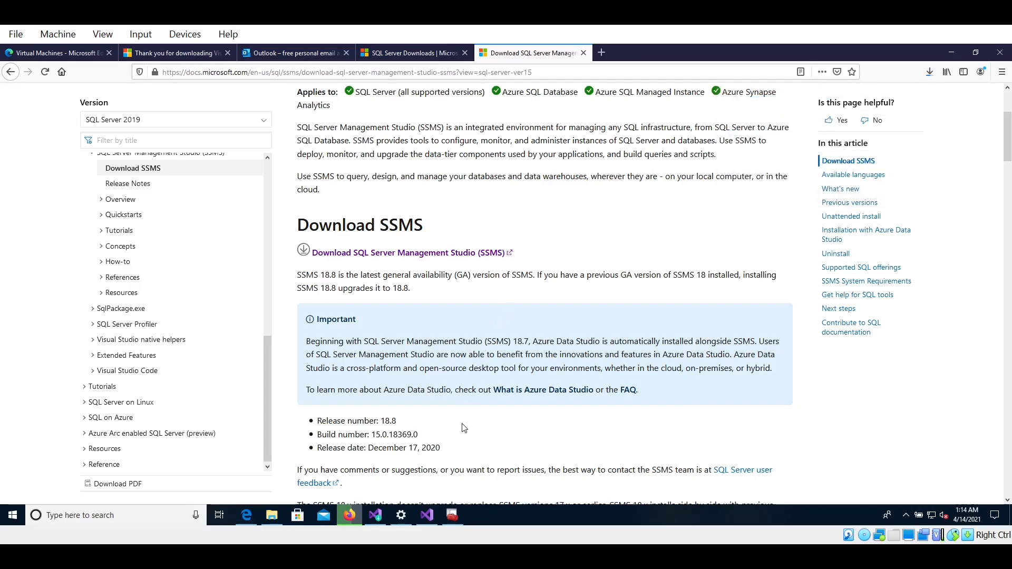
{"action": "mouse_move", "coordinate": [435, 519]}
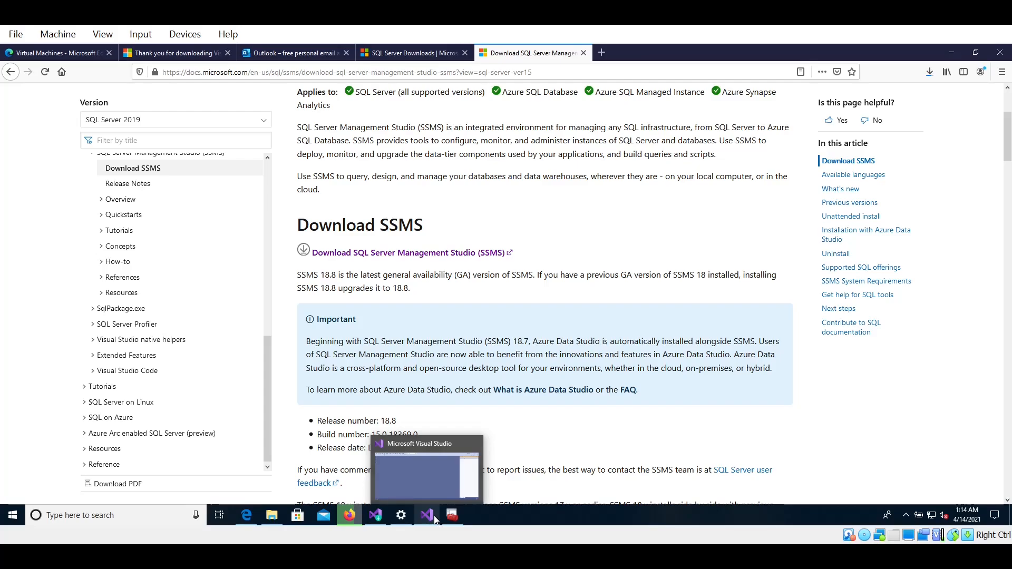
Step: Run the downloaded SSMS-Setup-ENU.exe, install it to C:\Program Files (x86)\Microsoft SQL Server Management Studio 18, and close the setup window
{"action": "left_click", "coordinate": [929, 72]}
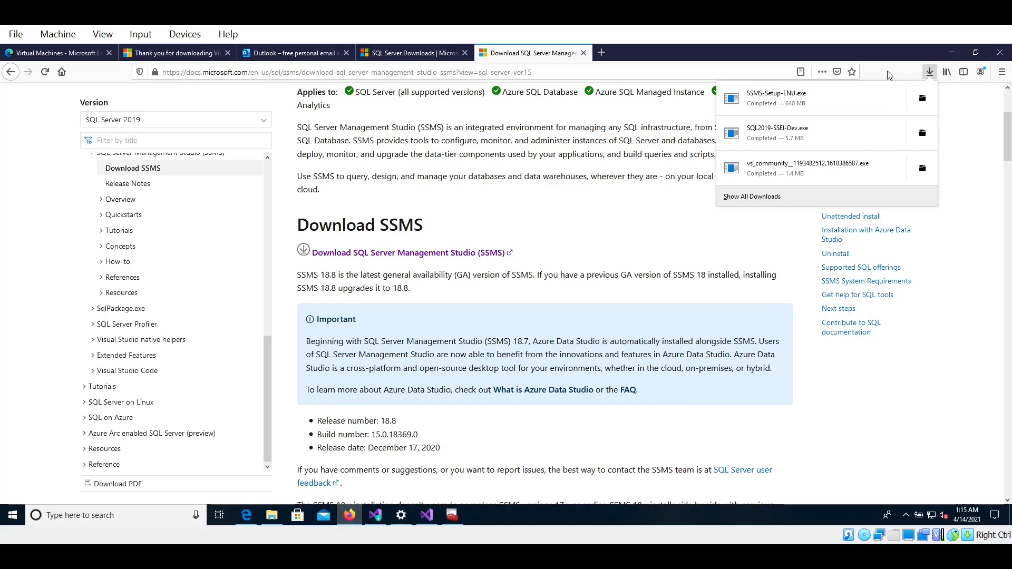
{"action": "left_click", "coordinate": [825, 107]}
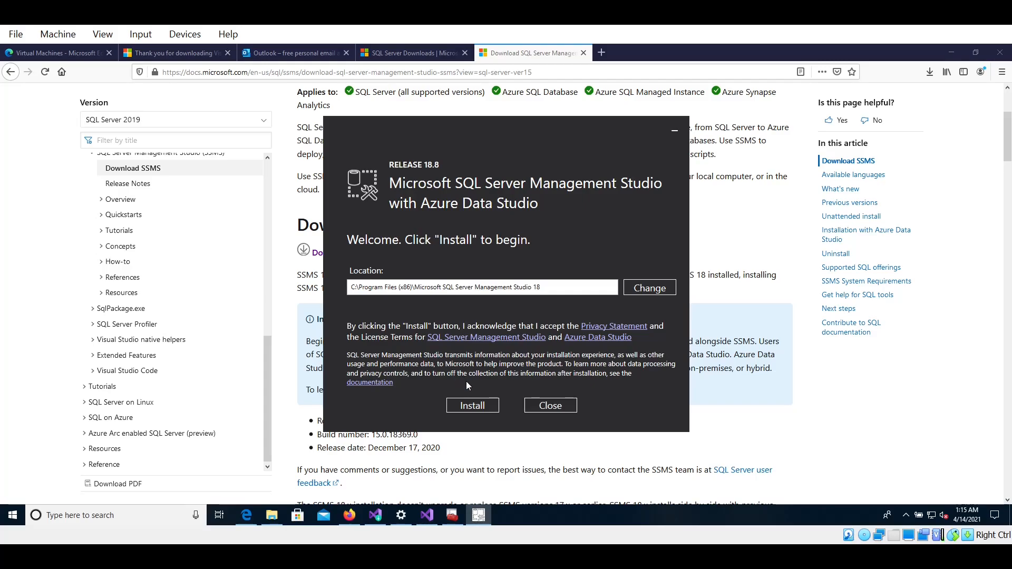
{"action": "left_click", "coordinate": [476, 403]}
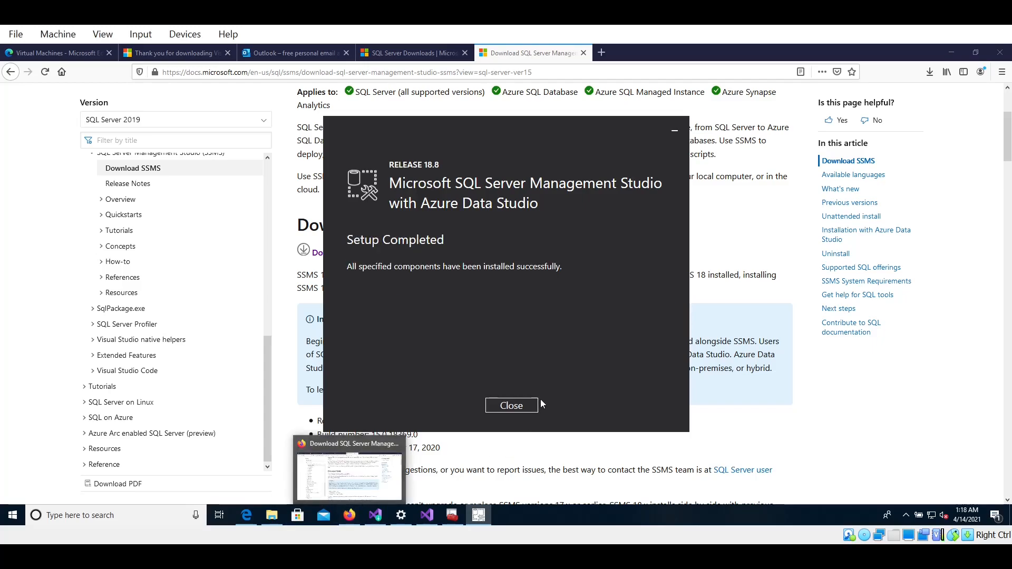
{"action": "left_click", "coordinate": [510, 409]}
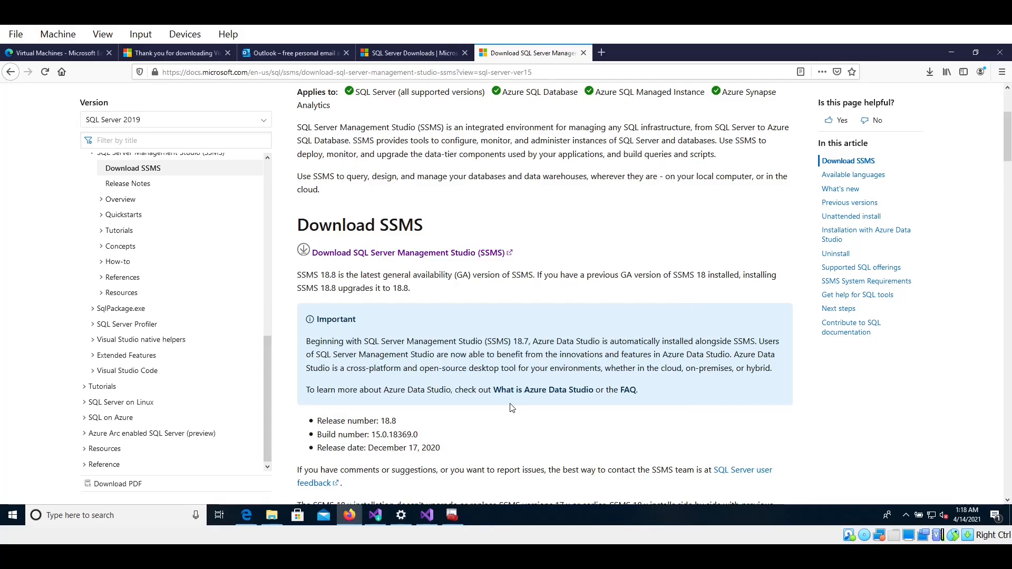
{"action": "left_click", "coordinate": [12, 515]}
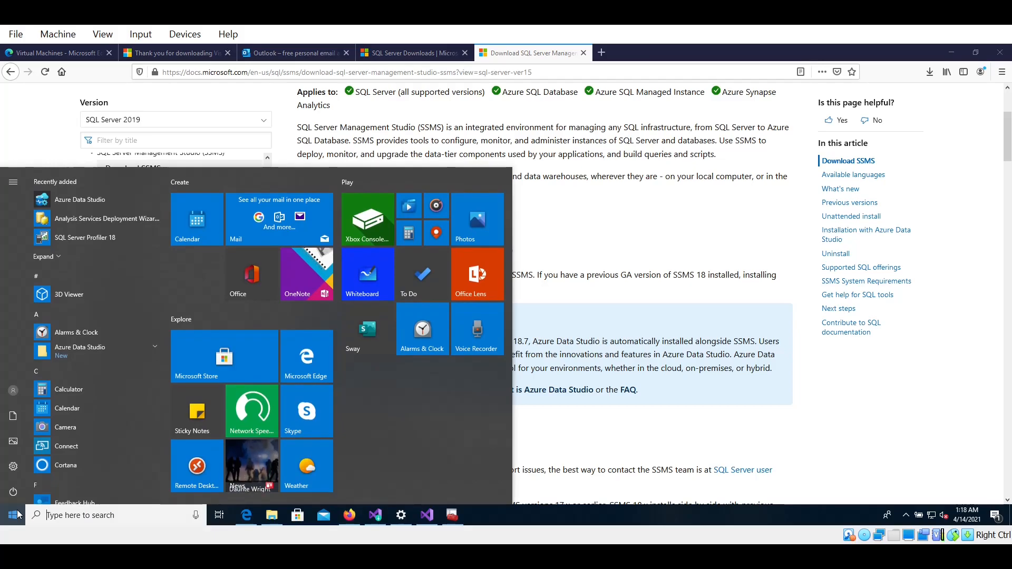
{"action": "type", "text": "mana"}
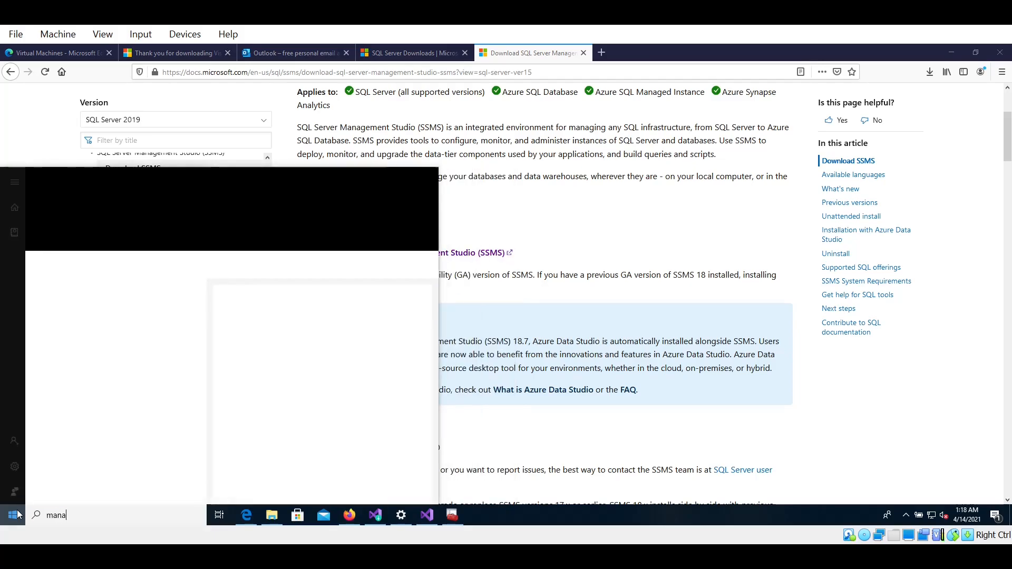
{"action": "type", "text": "gemen"}
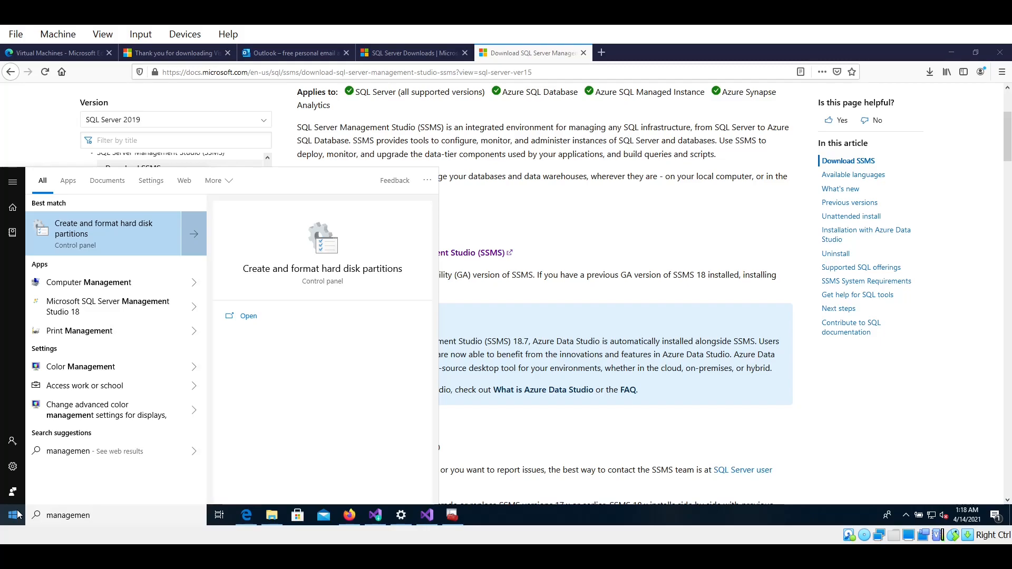
{"action": "key", "text": "BackSpace"}
{"action": "key", "text": "BackSpace"}
{"action": "key", "text": "BackSpace"}
{"action": "key", "text": "BackSpace"}
{"action": "key", "text": "BackSpace"}
{"action": "key", "text": "BackSpace"}
{"action": "key", "text": "BackSpace"}
{"action": "key", "text": "BackSpace"}
{"action": "key", "text": "BackSpace"}
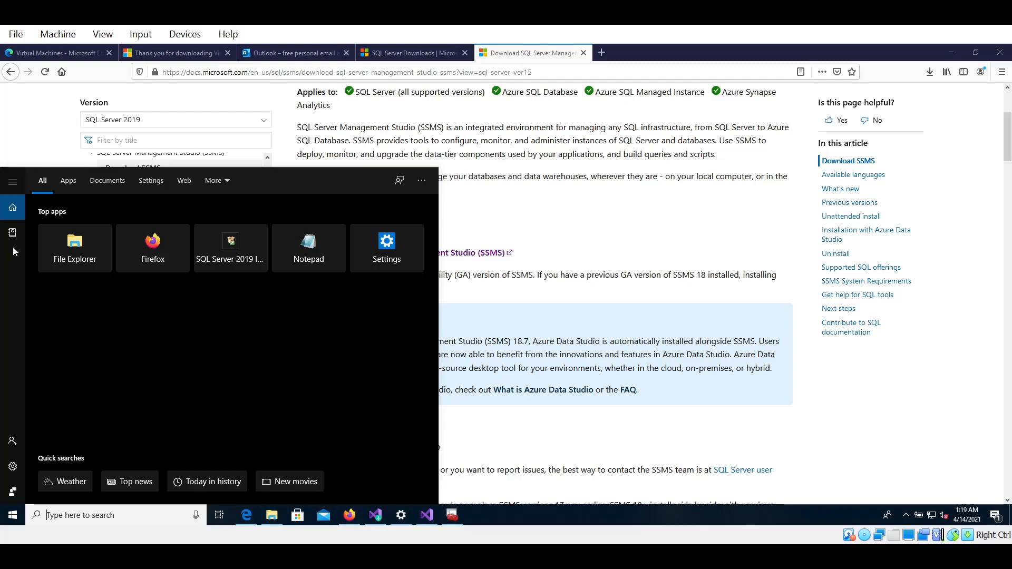
Step: Launch SQL Server Management Studio 18 from Microsoft SQL Server Tools 18 and connect to the MSEDGEWIN10 database engine with Windows Authentication
{"action": "left_click", "coordinate": [12, 515]}
{"action": "left_click", "coordinate": [13, 515]}
{"action": "left_click", "coordinate": [13, 515]}
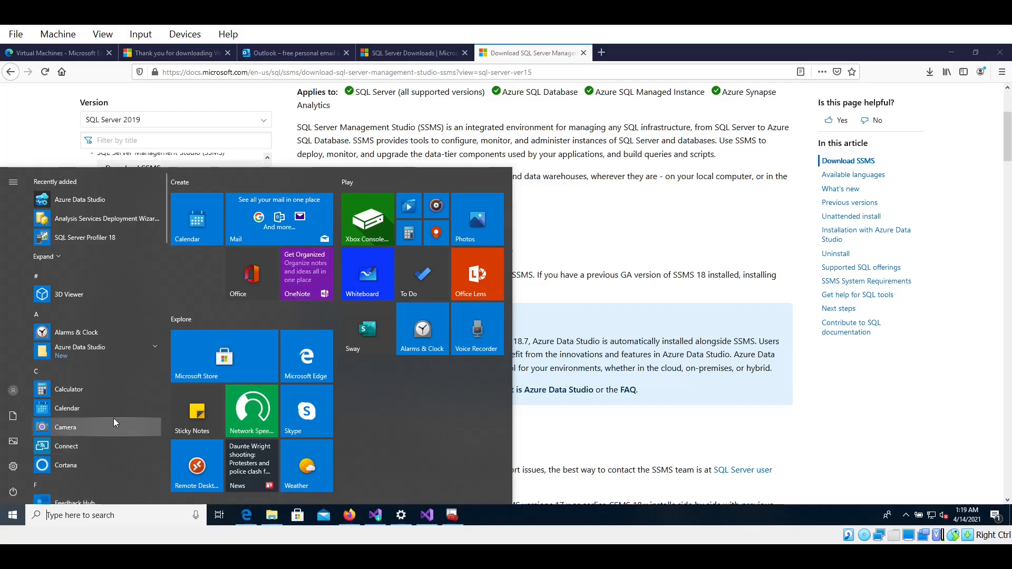
{"action": "scroll", "coordinate": [113, 419], "scroll_direction": "down", "scroll_amount": 10}
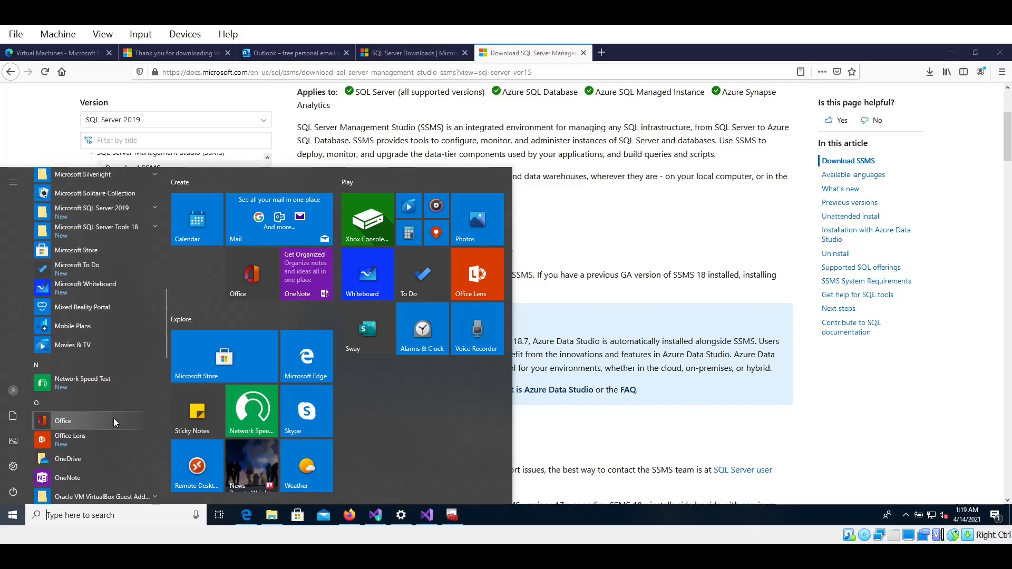
{"action": "left_click", "coordinate": [110, 229]}
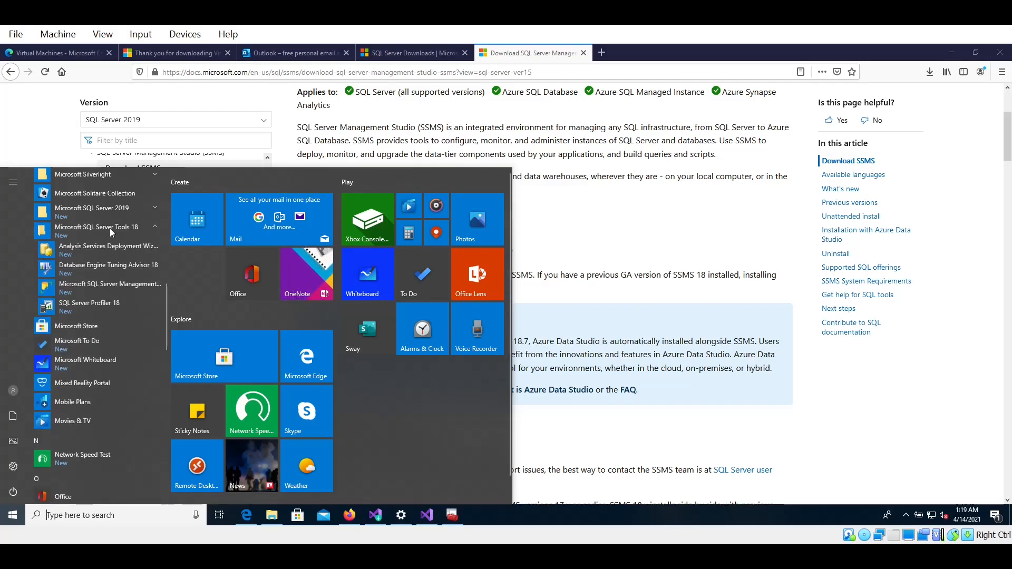
{"action": "left_click", "coordinate": [99, 286]}
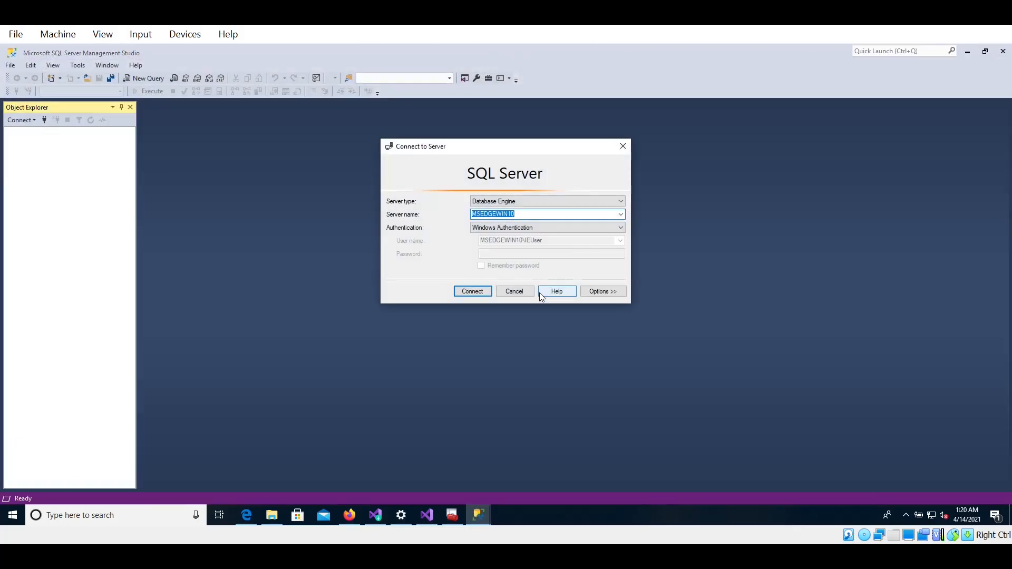
{"action": "left_click", "coordinate": [462, 292]}
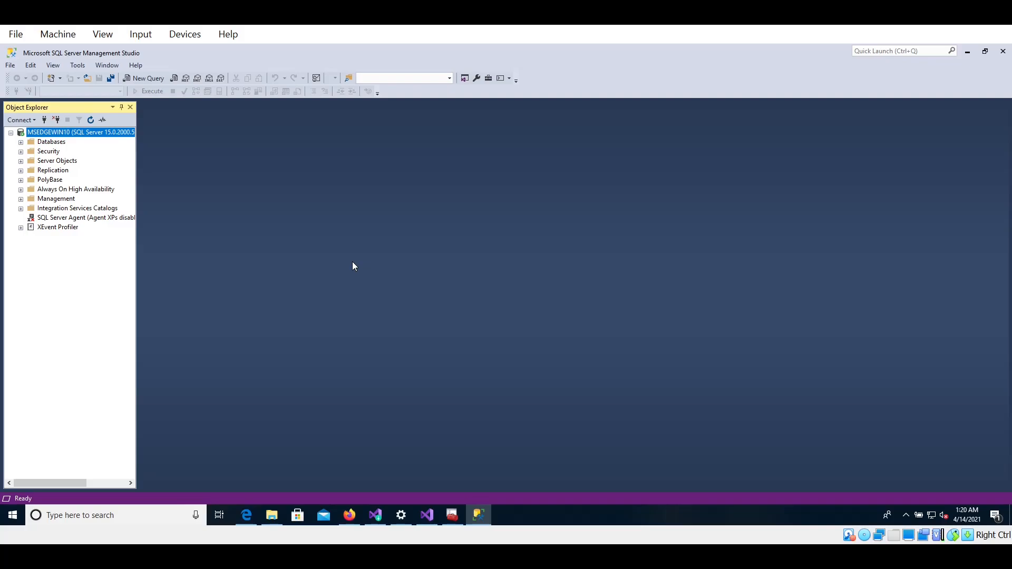
{"action": "mouse_move", "coordinate": [271, 515]}
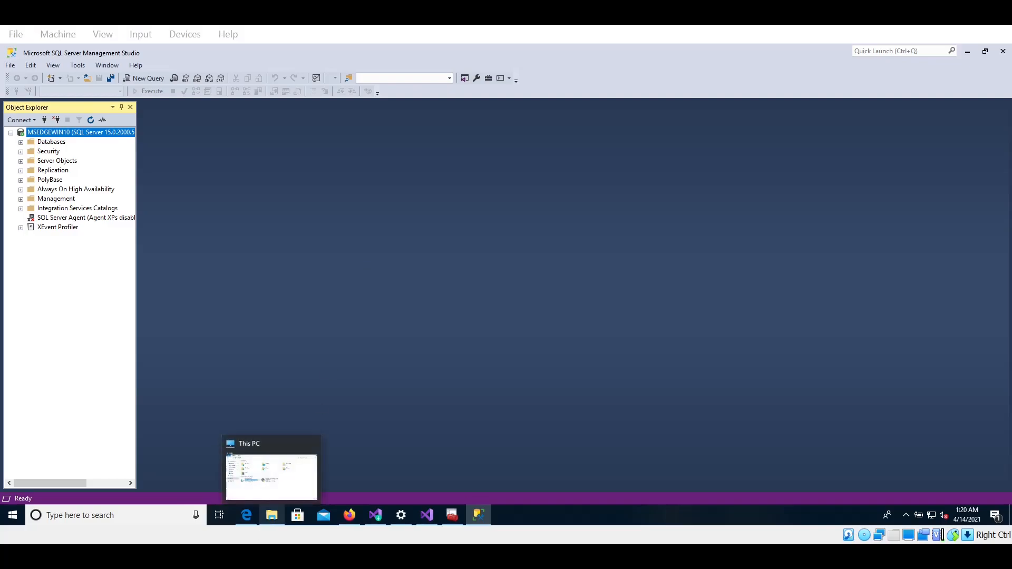